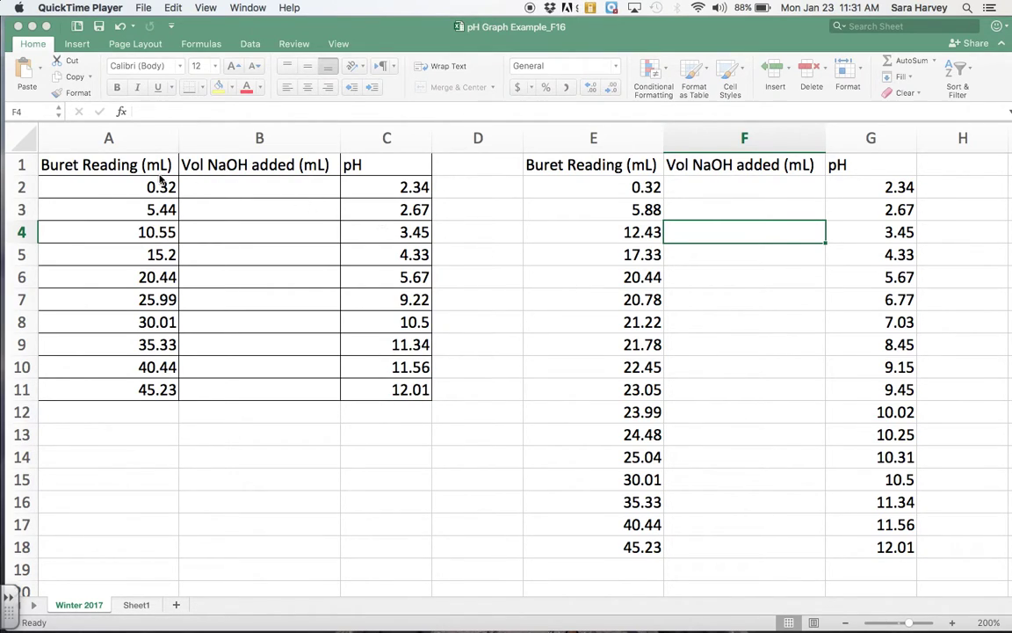
Step: Enter the formula =A2-0.32 in B2 so the first NaOH volume added shows 0
left_click(253, 181)
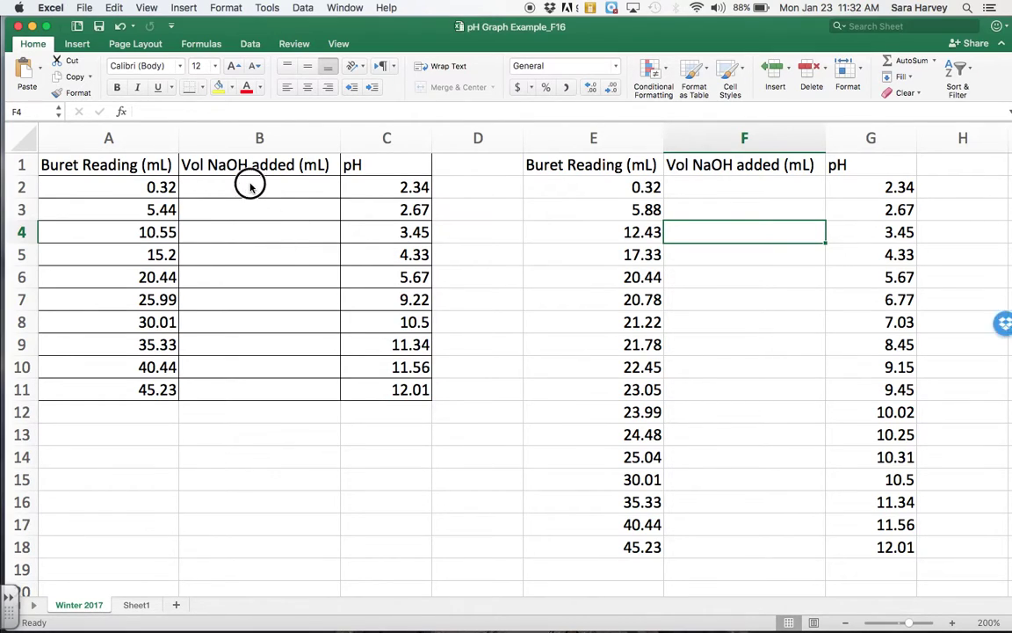
double_click(250, 183)
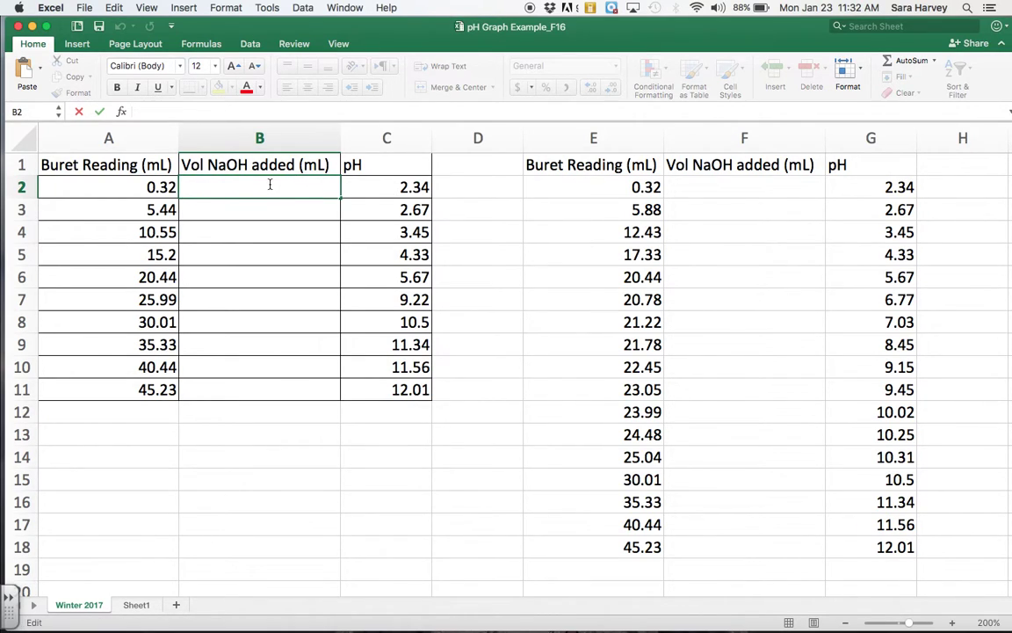
left_click(229, 186)
type("=")
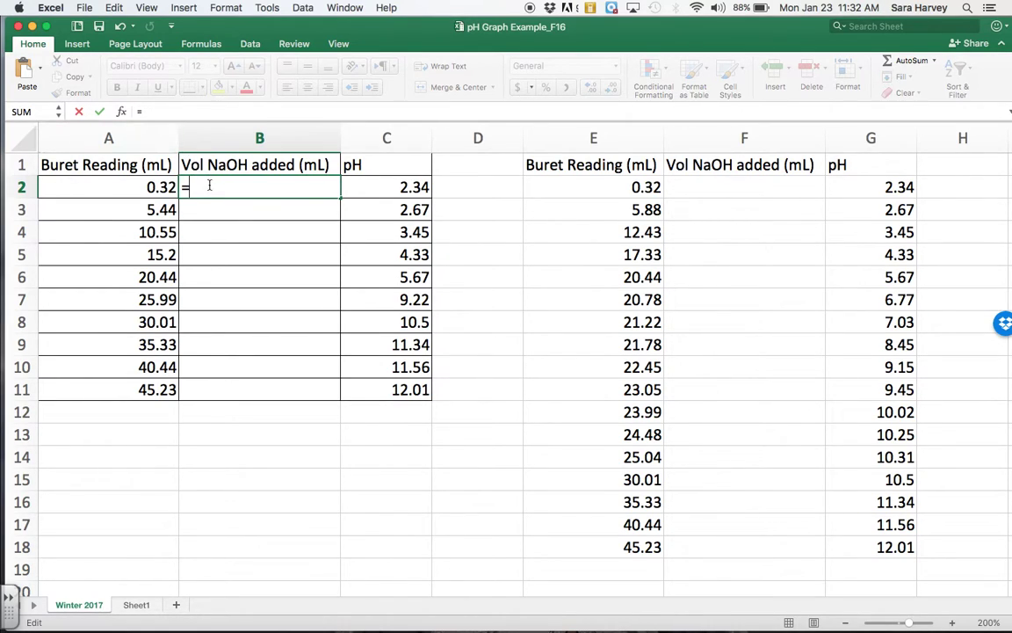
left_click(158, 187)
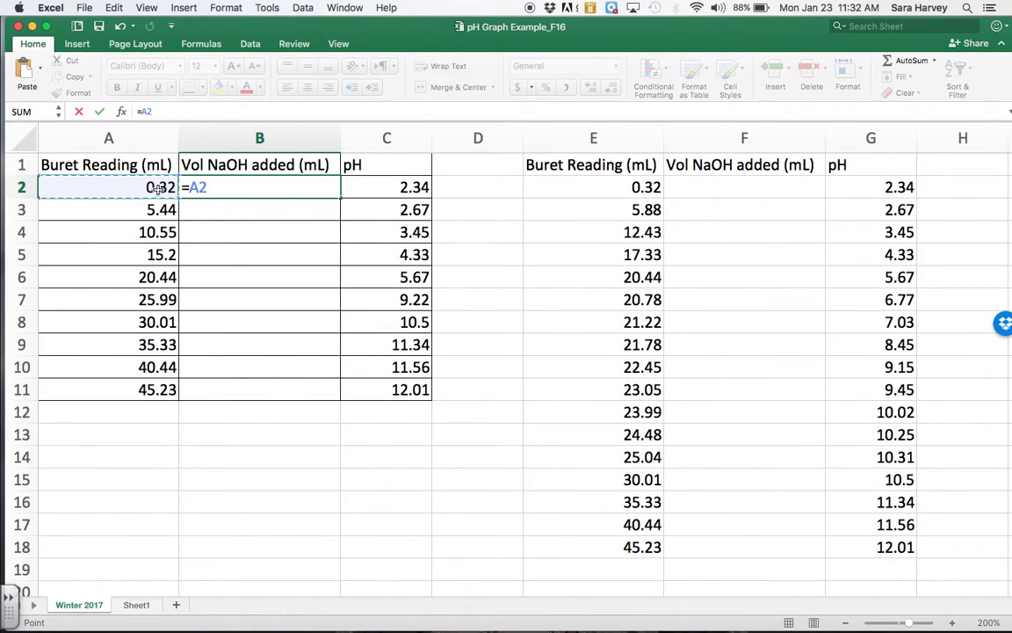
type("-")
type("0.32")
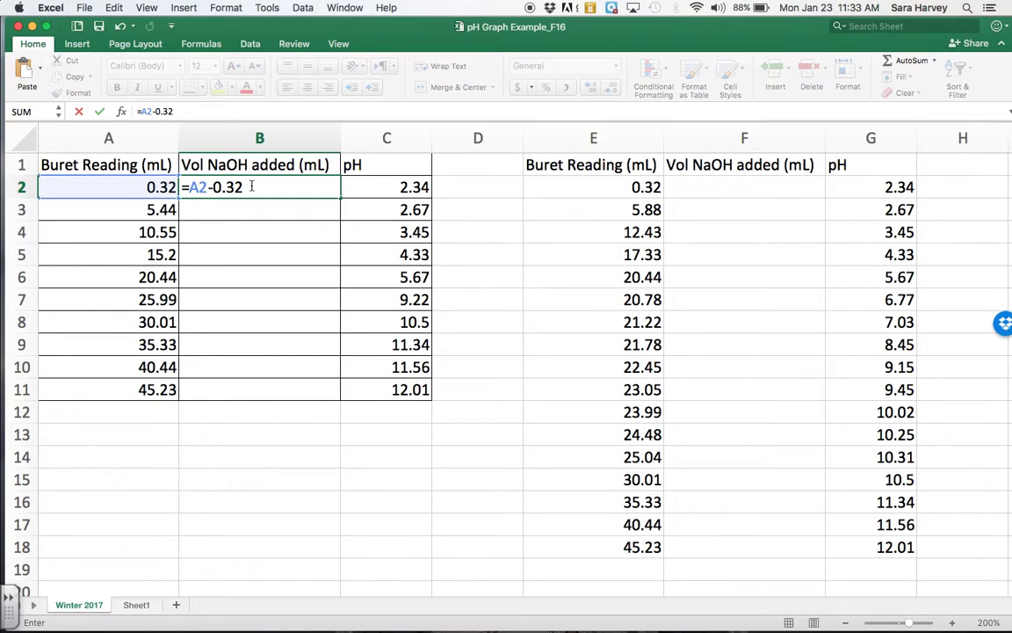
key("Return")
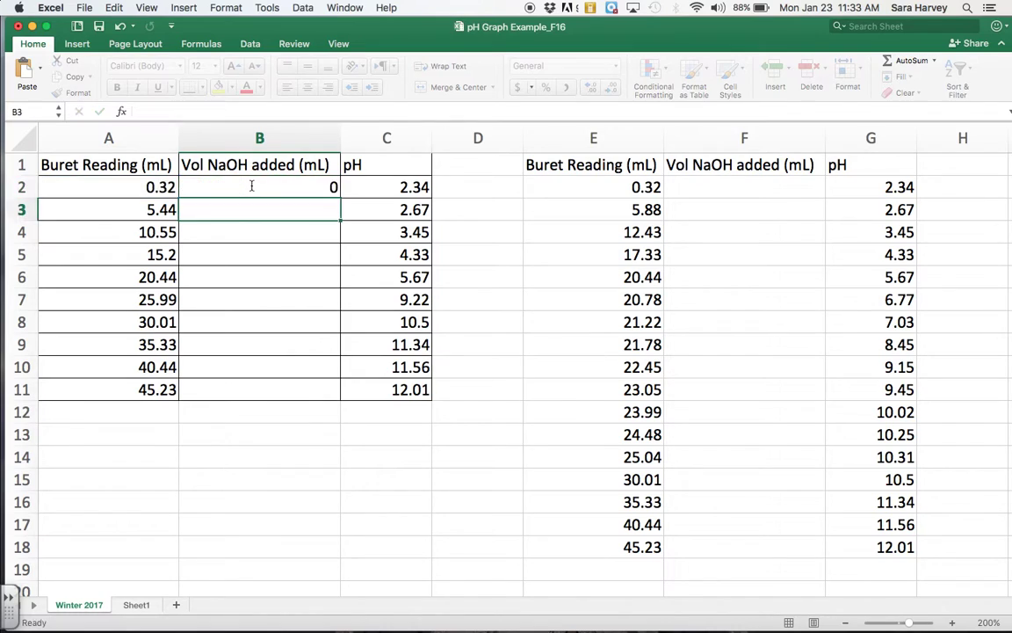
left_click(251, 185)
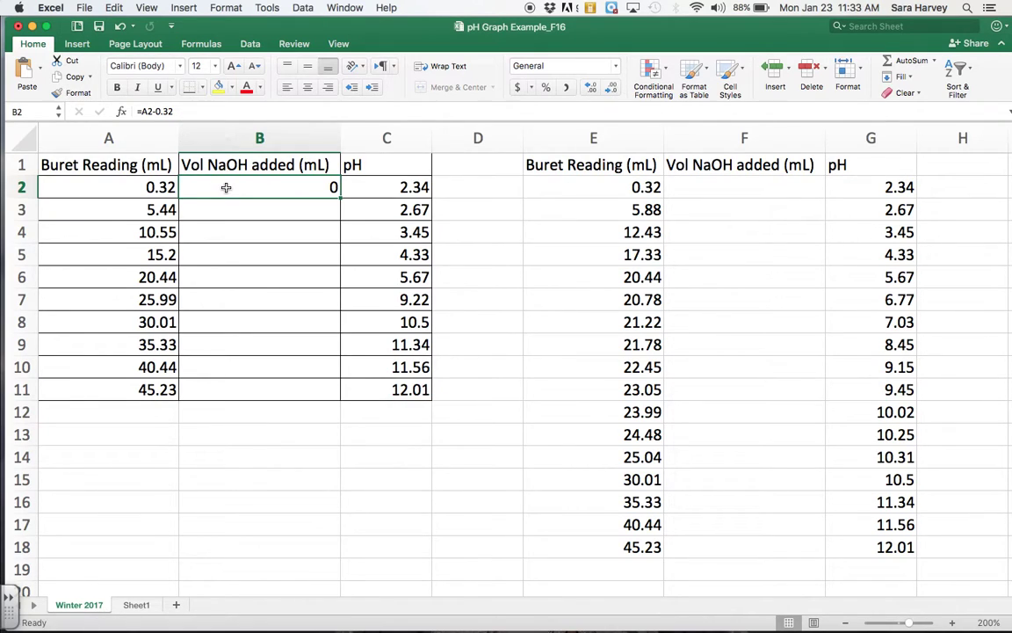
key("Delete")
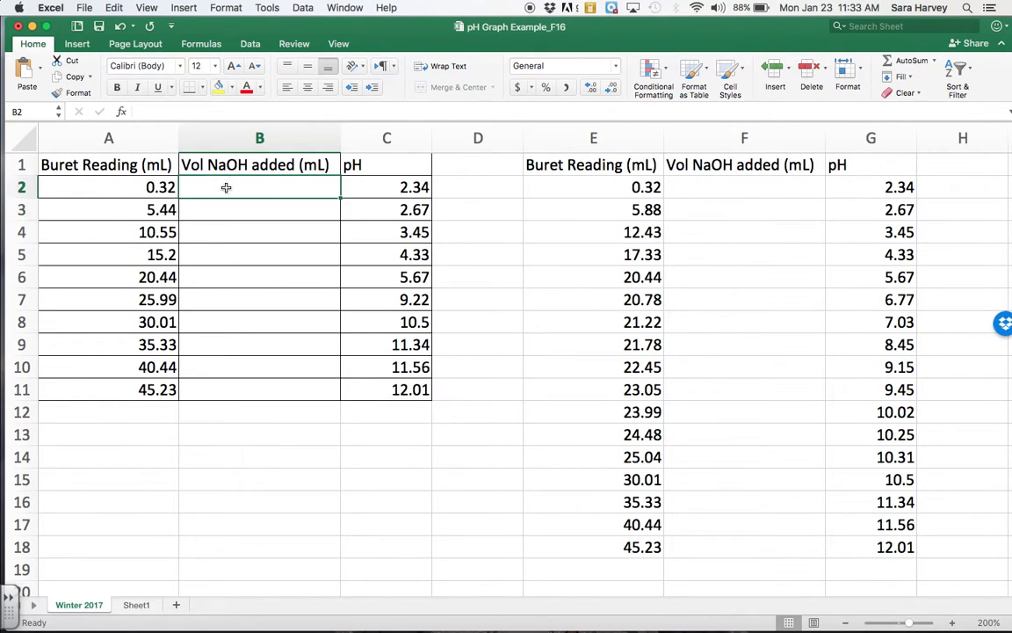
type("=")
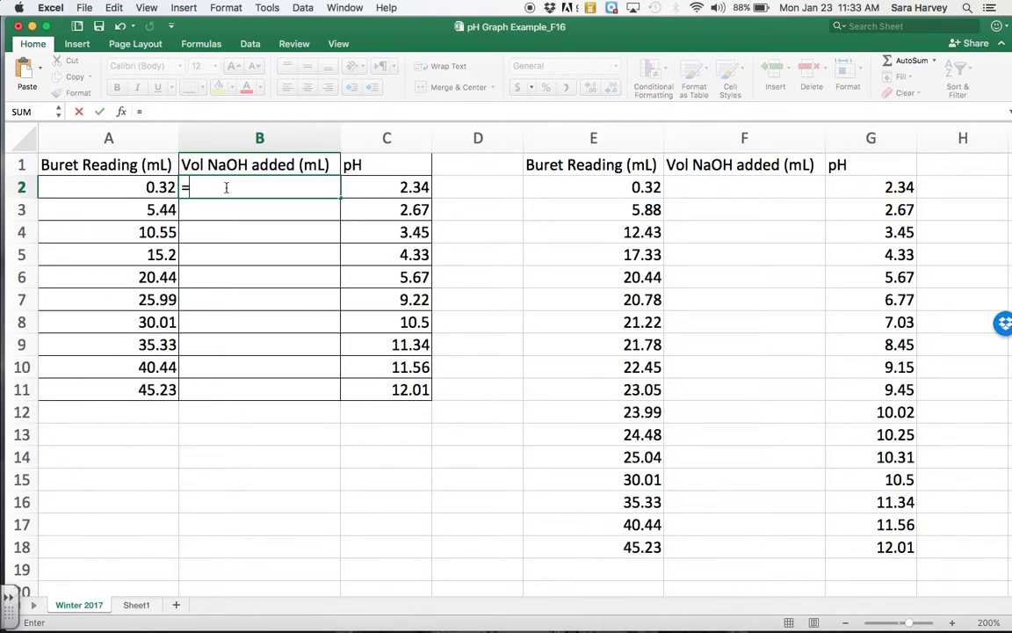
left_click(151, 187)
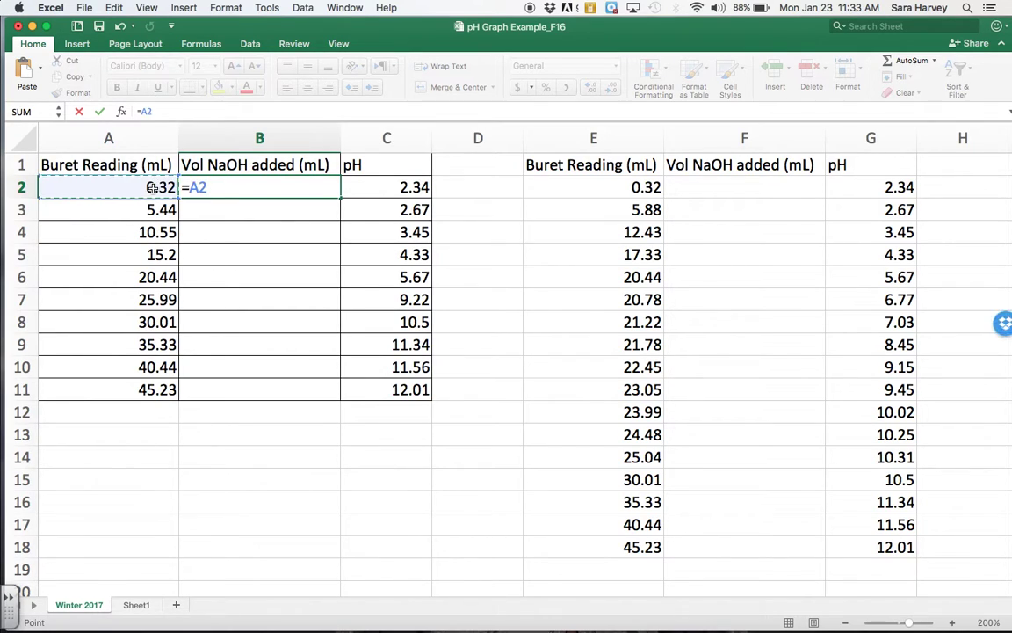
type("-.")
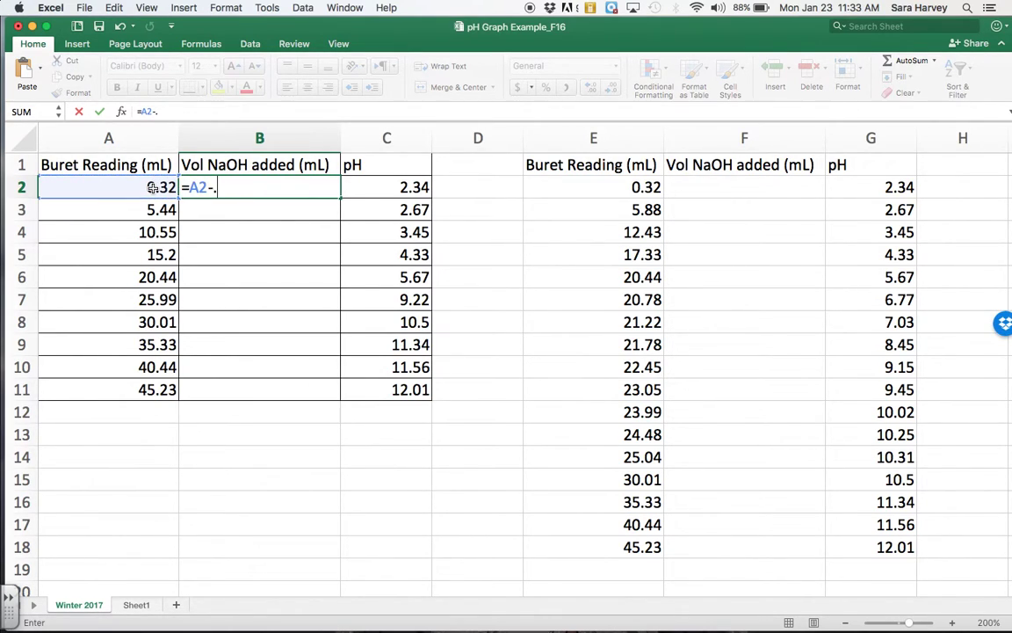
type("32")
key("Return")
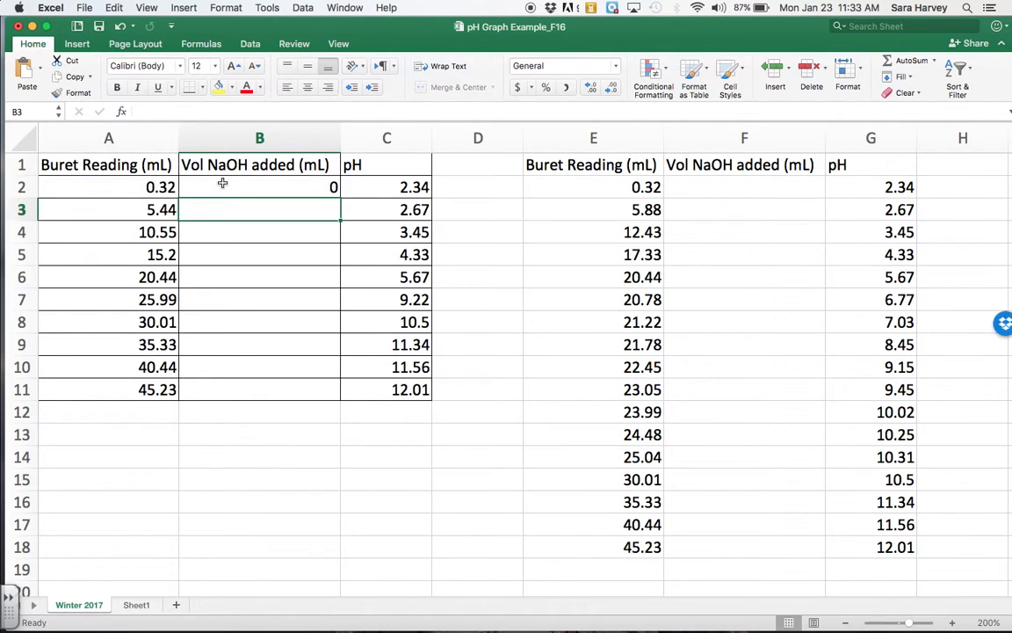
left_click(222, 183)
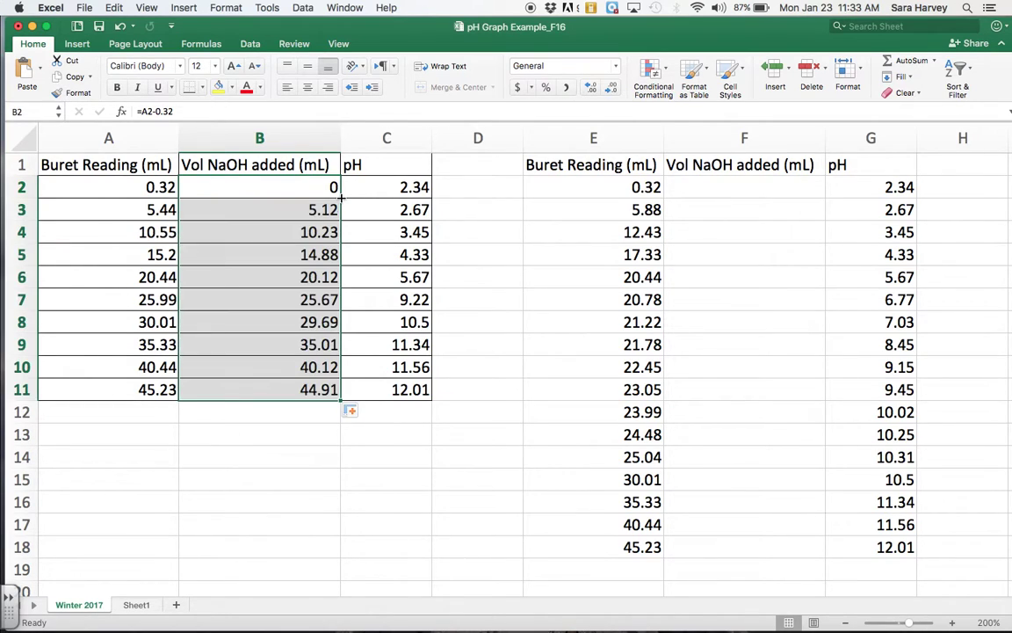
left_click(297, 215)
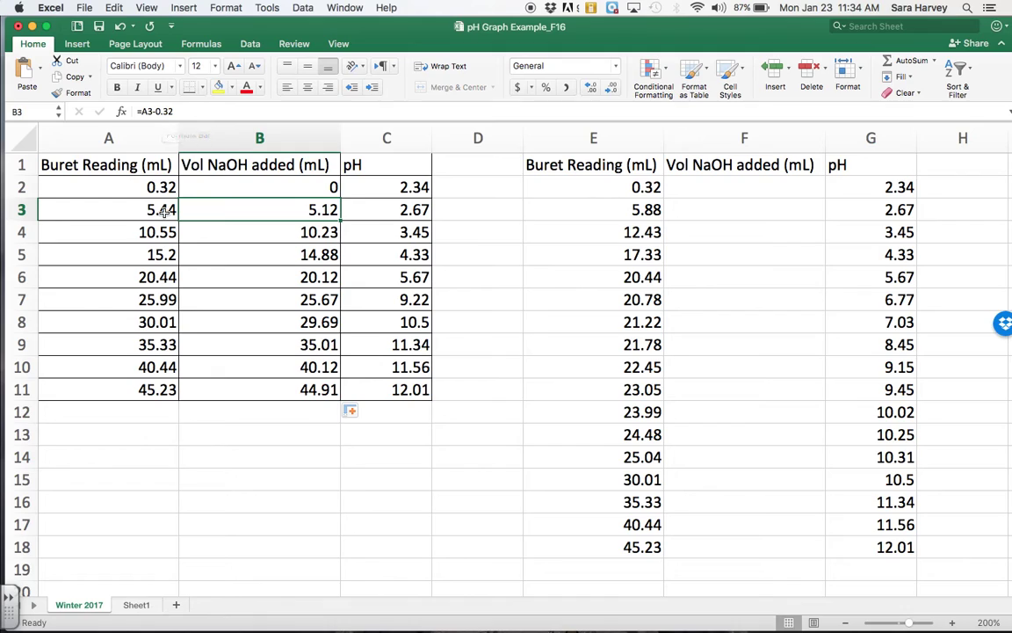
left_click(203, 236)
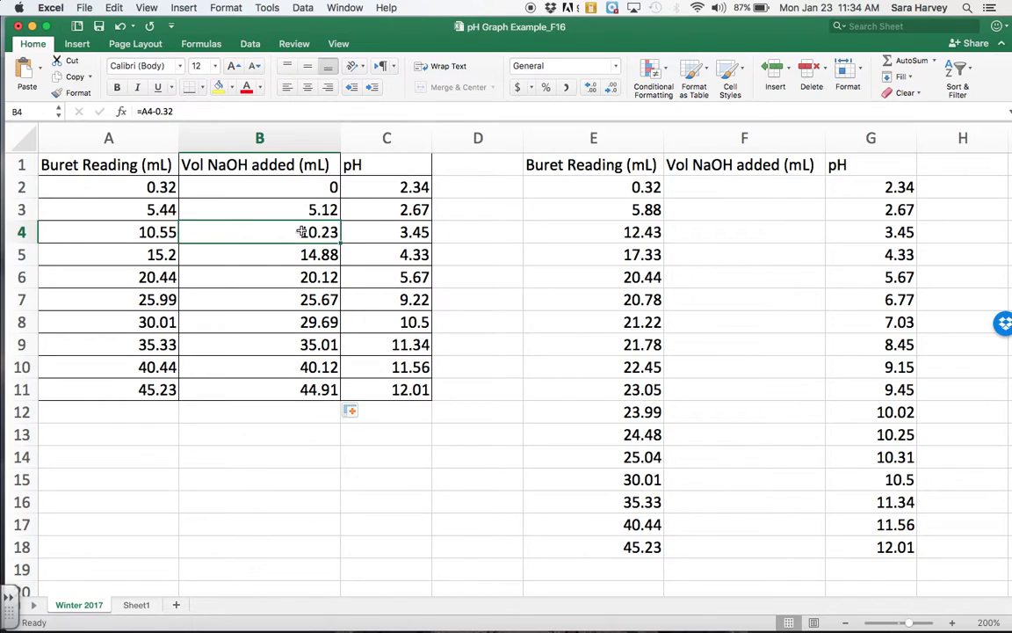
key("super+z")
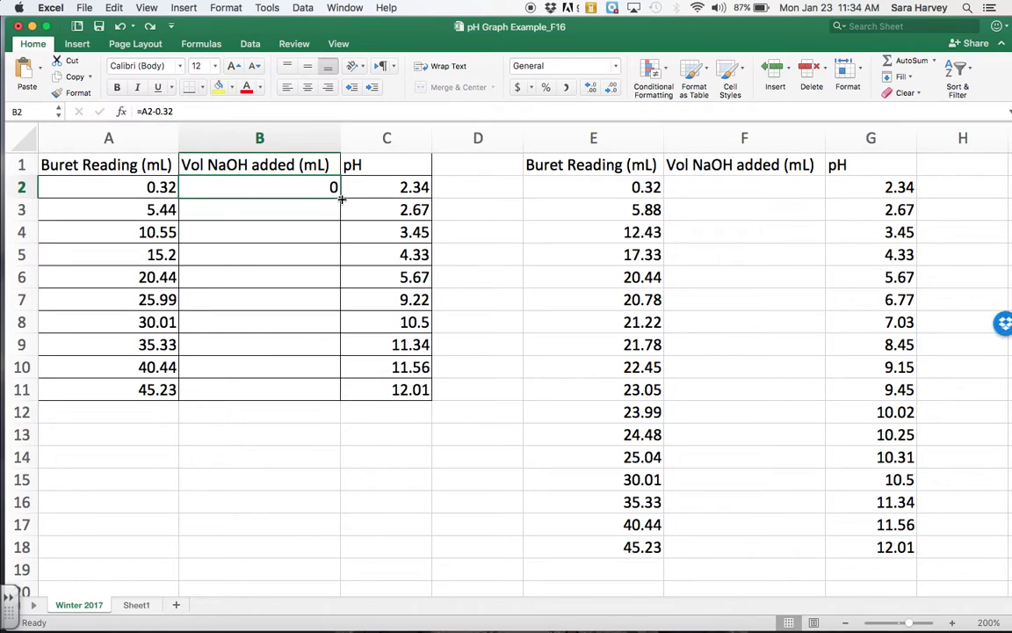
Step: Copy the B2 formula into B3:B11, giving volumes from 5.12 to 44.91
double_click(341, 199)
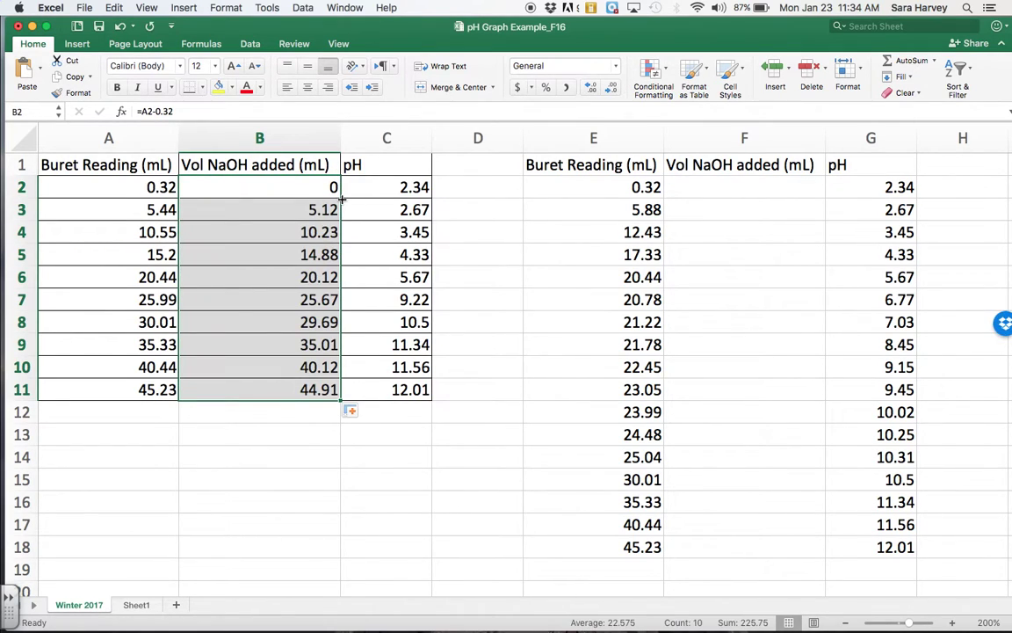
key("super+z")
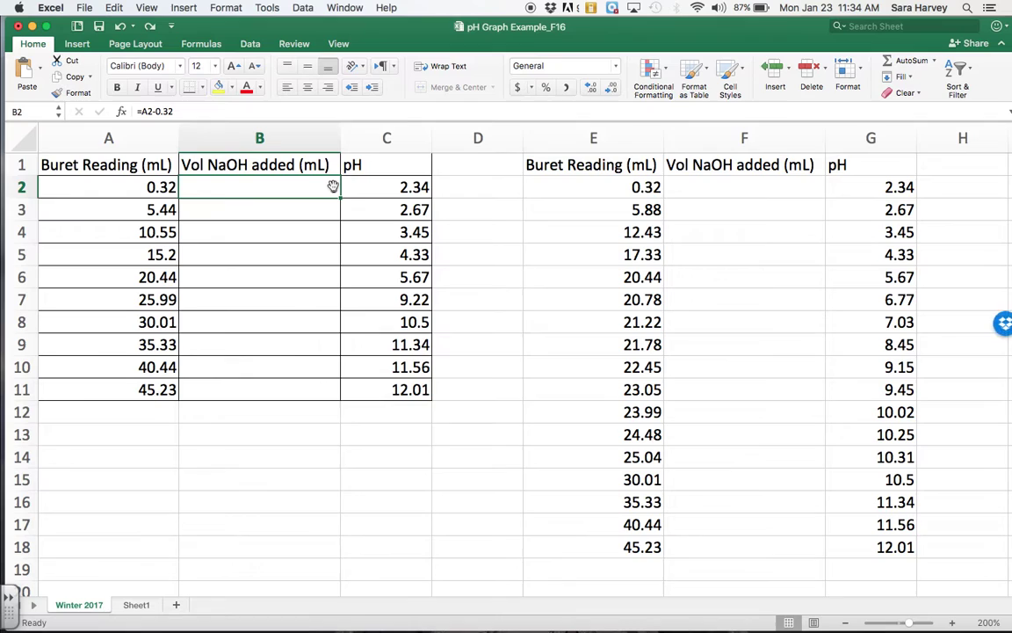
key("super+c")
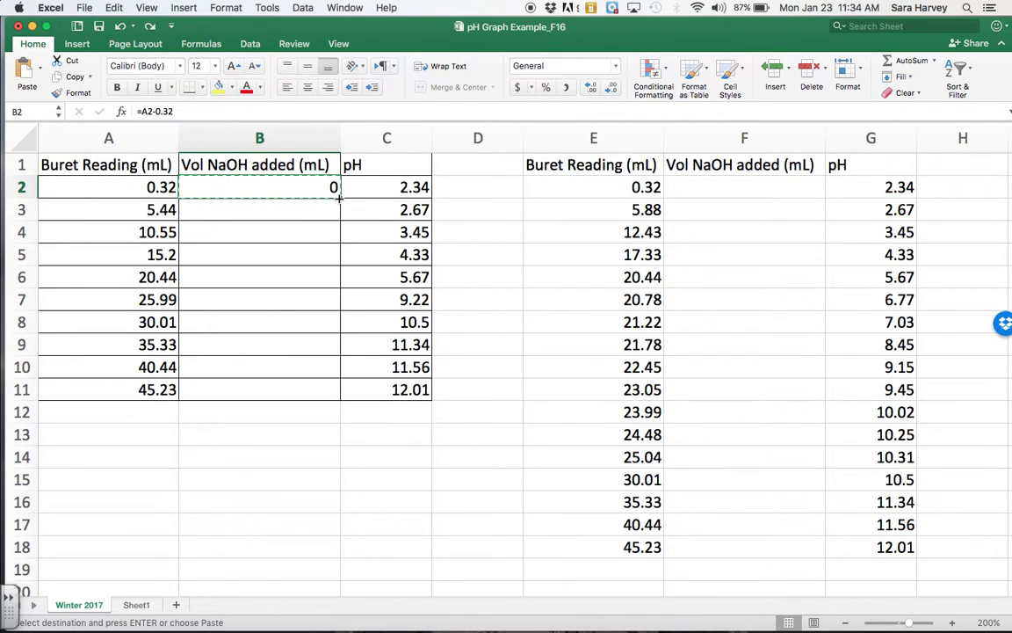
left_click_drag(322, 208, 318, 387)
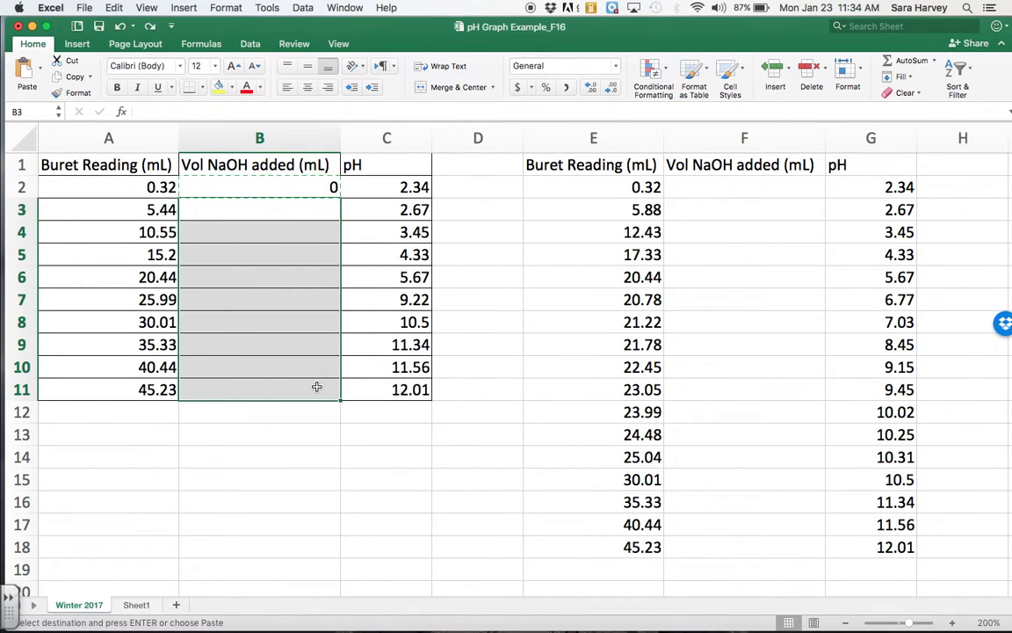
key("super+v")
left_click(322, 422)
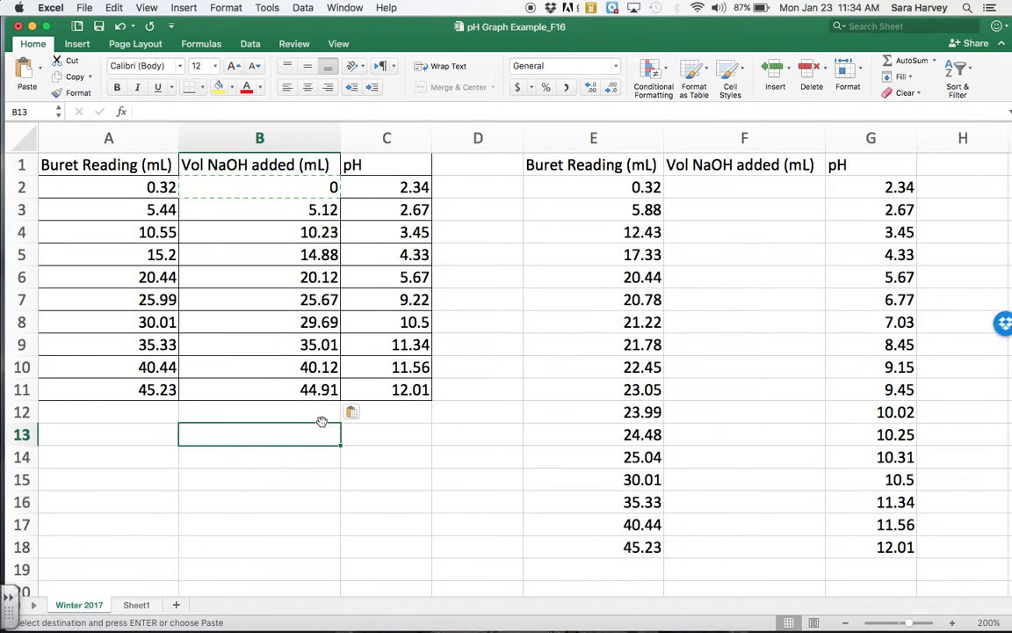
left_click(707, 187)
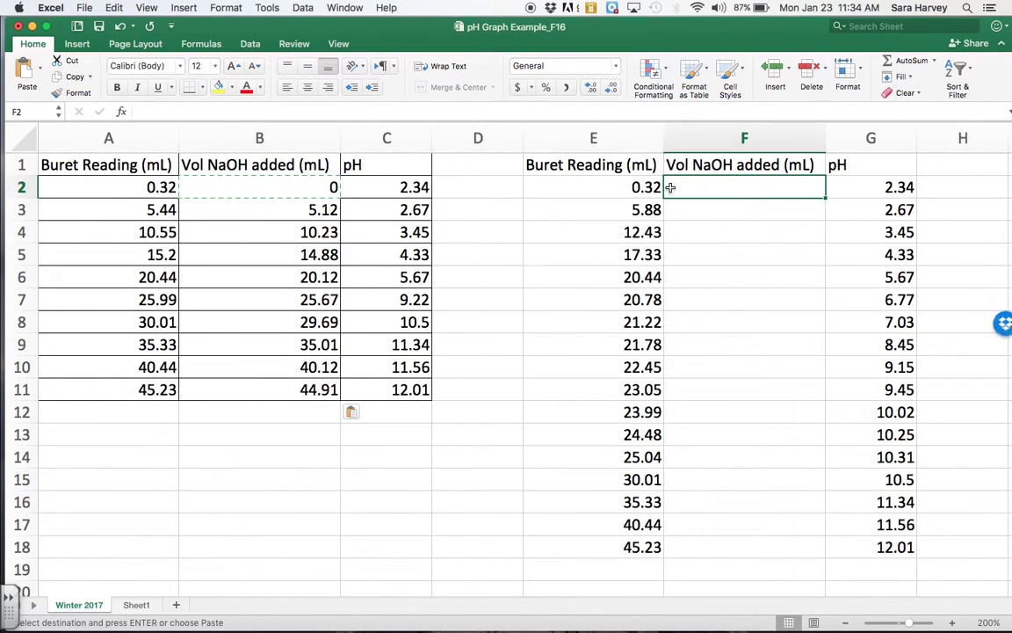
Step: Correct the initial buret reading in E2 to 1.20
left_click(649, 187)
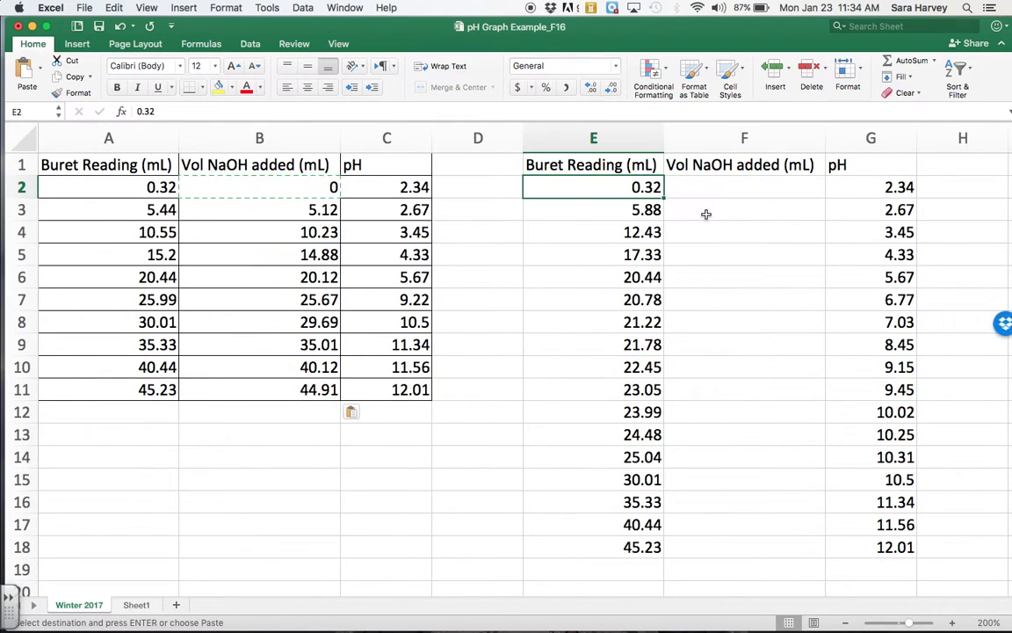
type("1.20")
key("Return")
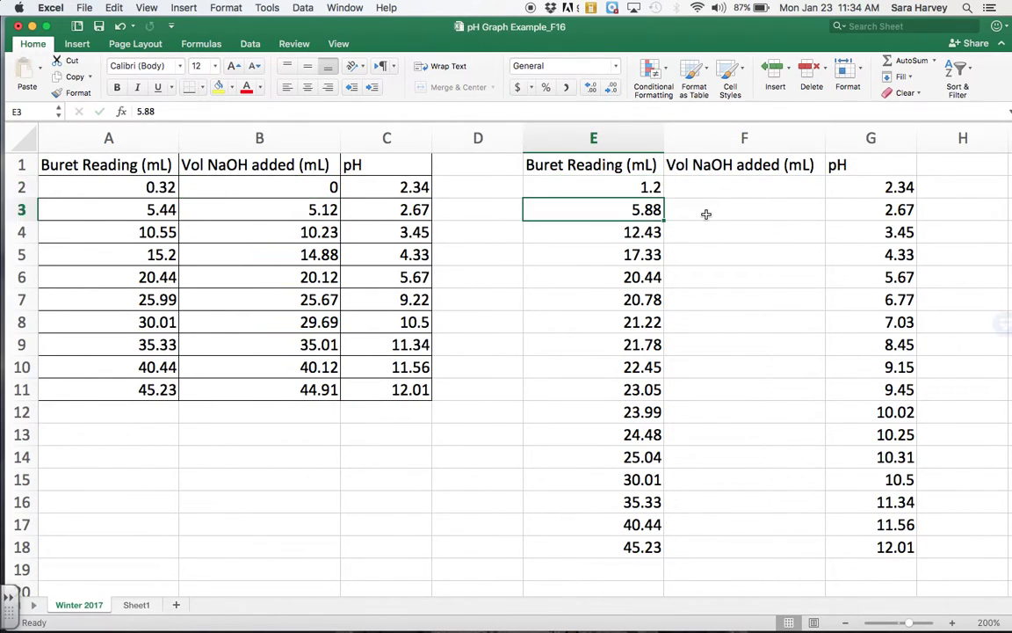
Step: Enter =E2-1.2 in F2 and fill it down to F18, giving 0 through 44.03
left_click(708, 190)
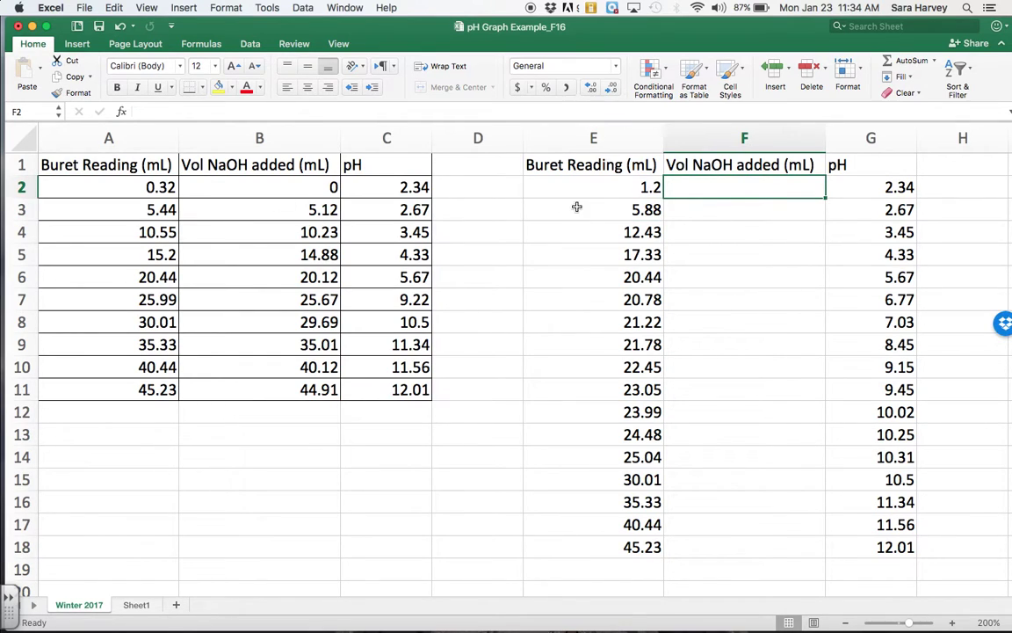
type("=")
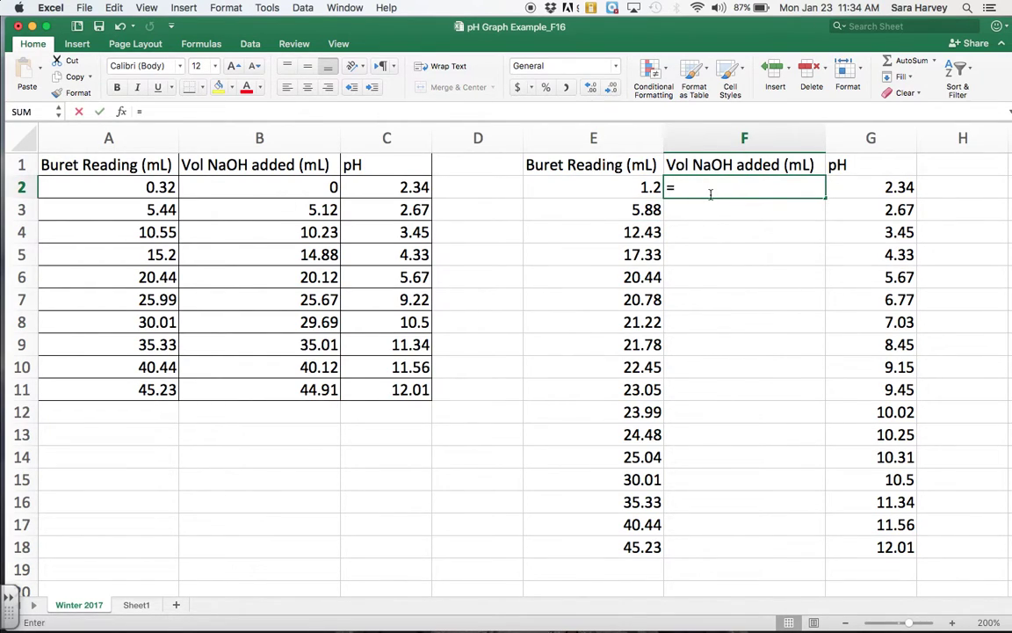
left_click(636, 192)
type("=")
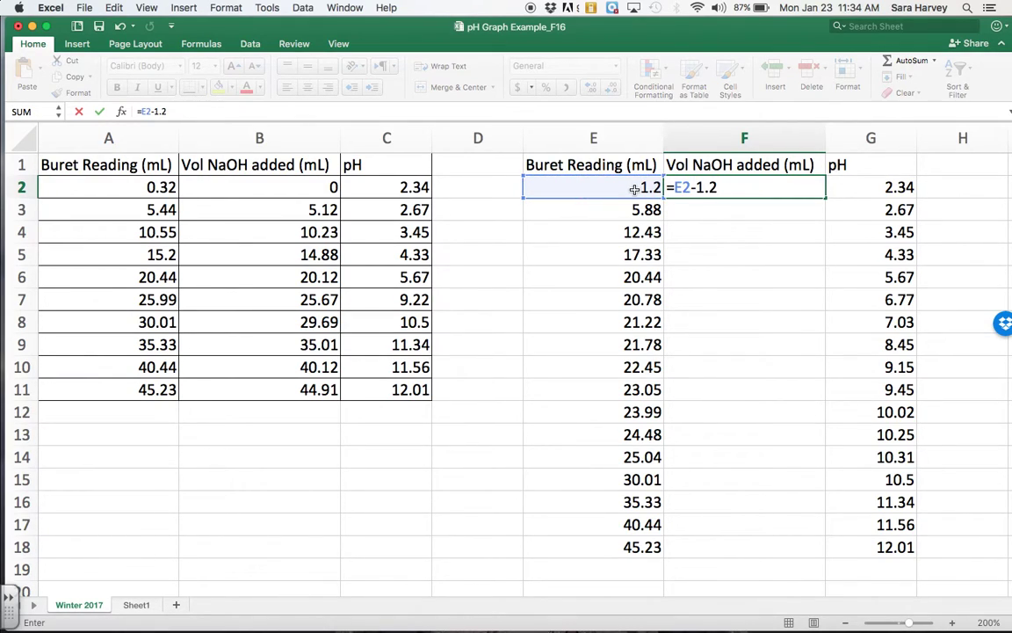
type("1.20")
key("Return")
left_click(634, 190)
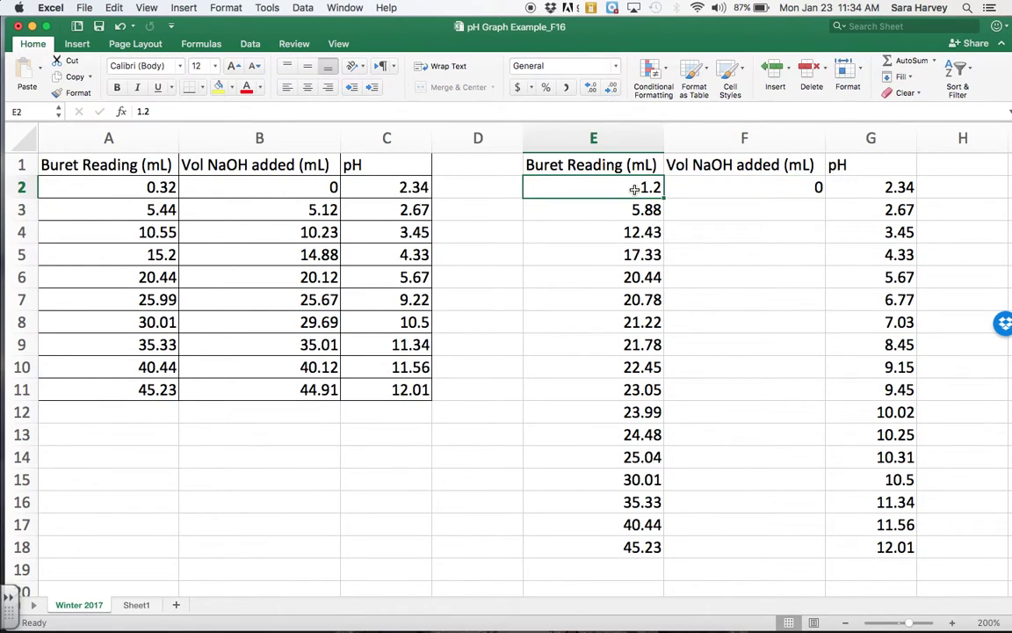
left_click(694, 190)
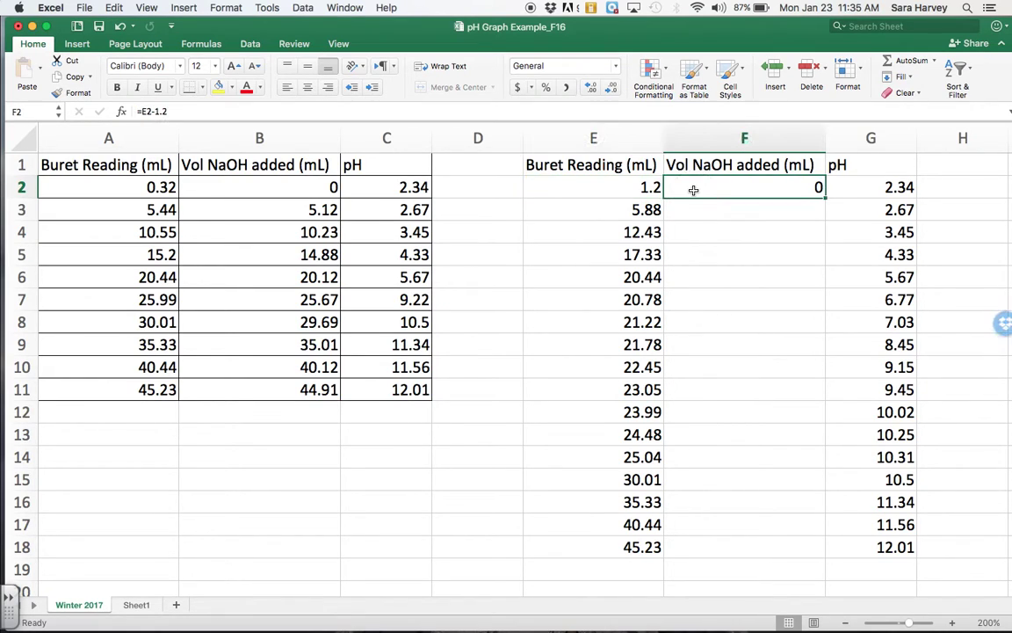
double_click(825, 197)
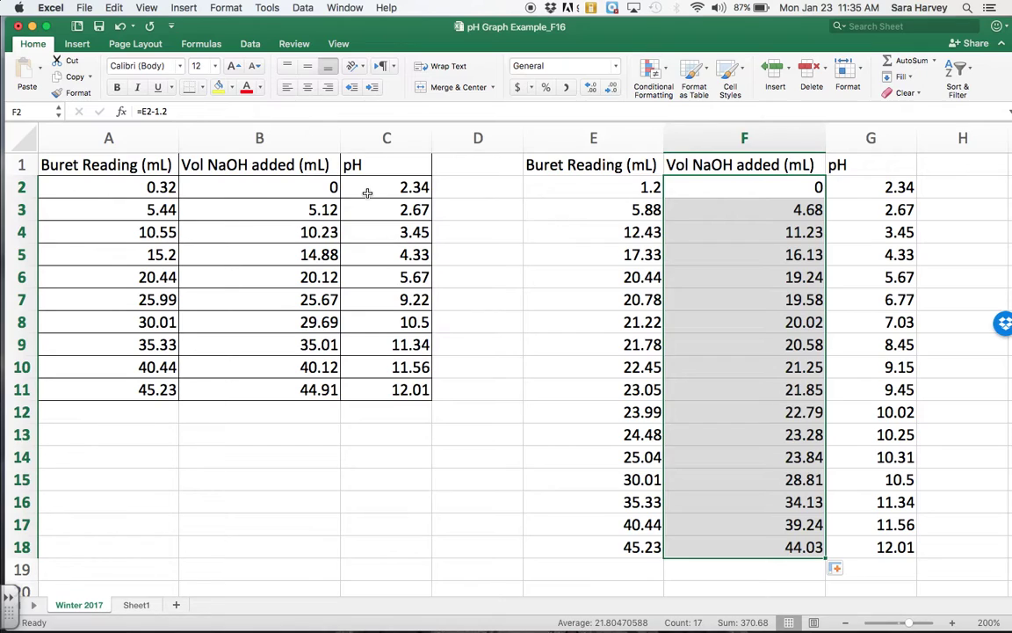
Step: Select the first table's volume and pH data, B2:C11, and open the Insert menu
left_click(372, 420)
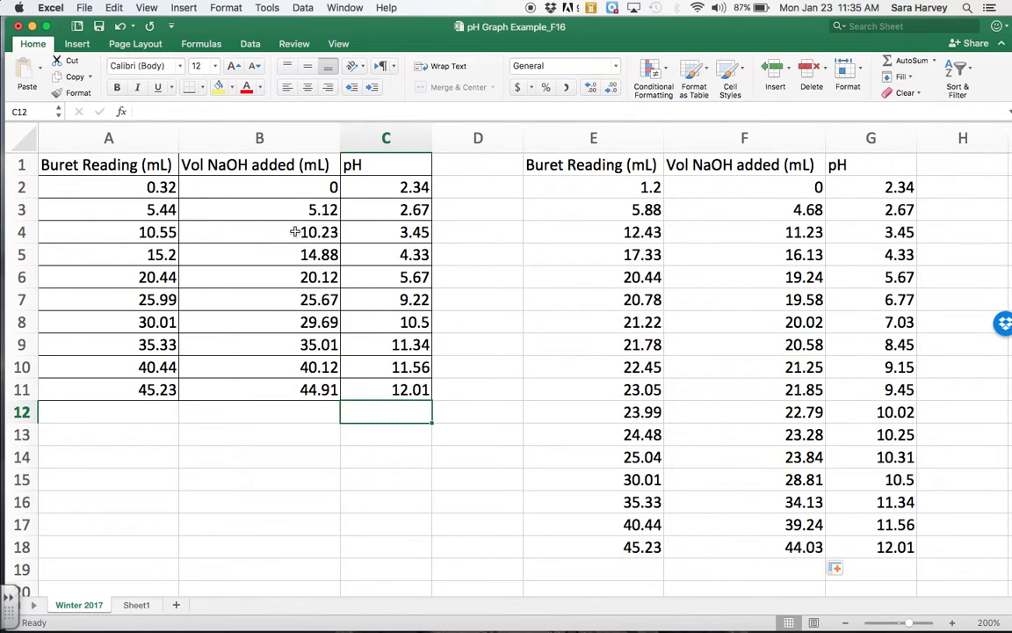
left_click_drag(289, 188, 361, 389)
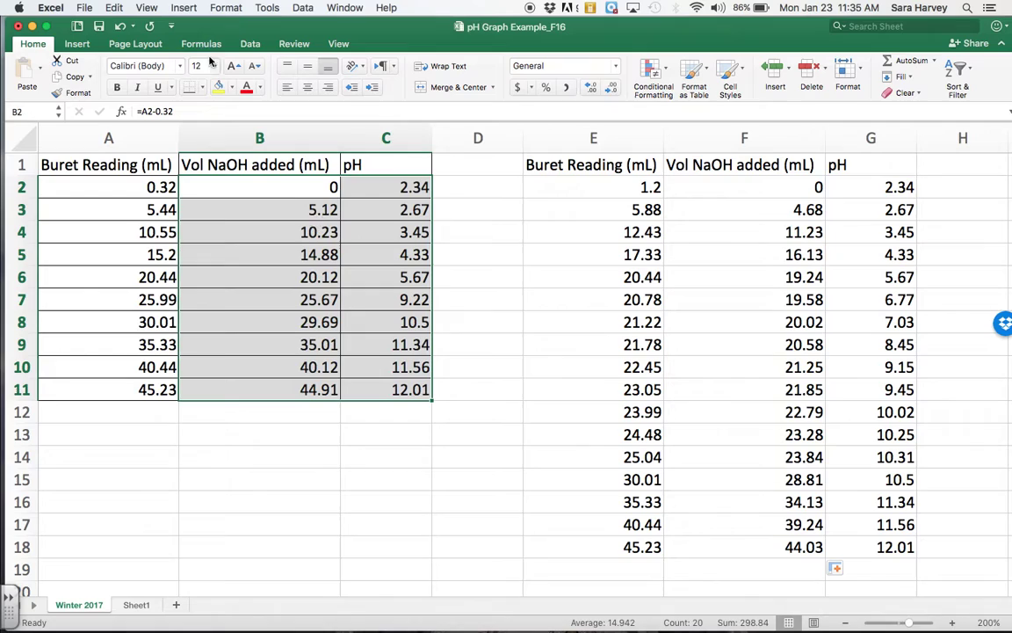
left_click(182, 9)
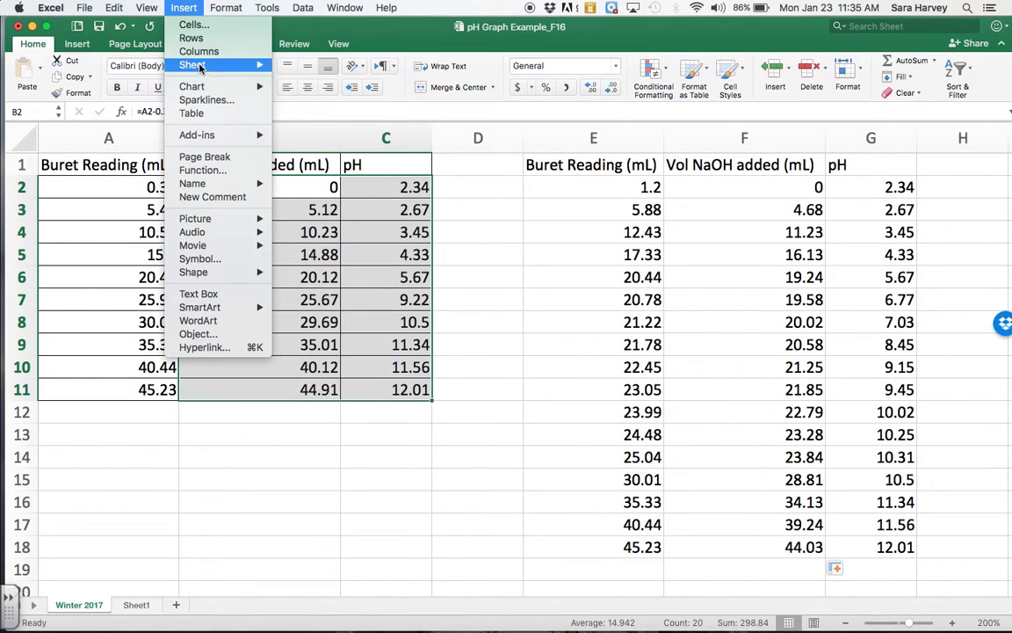
Step: Insert an X Y scatter chart of volume versus pH and position it beside the data
mouse_move(204, 86)
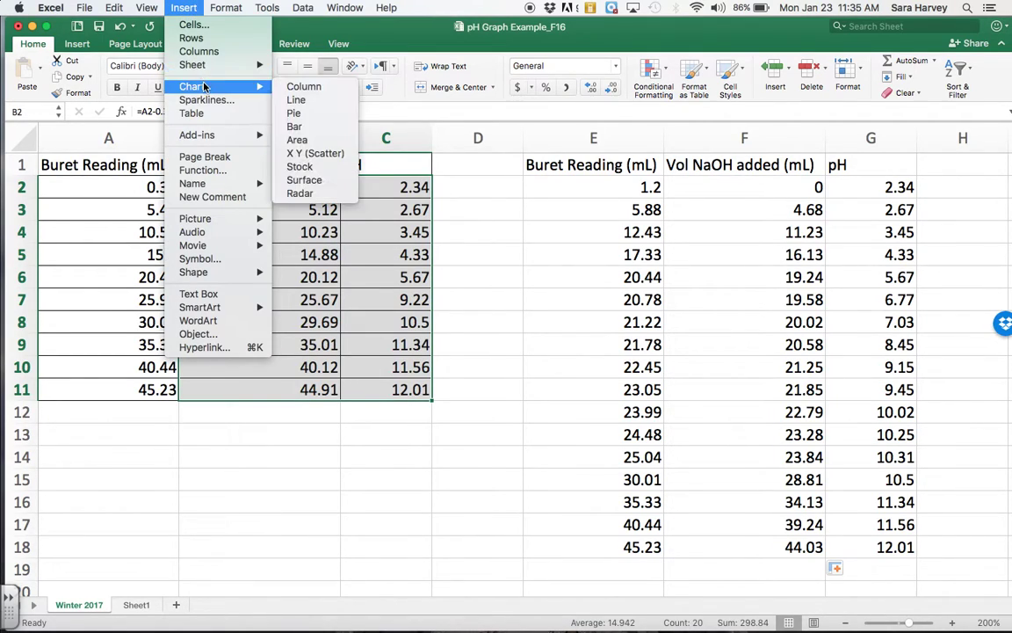
left_click(320, 156)
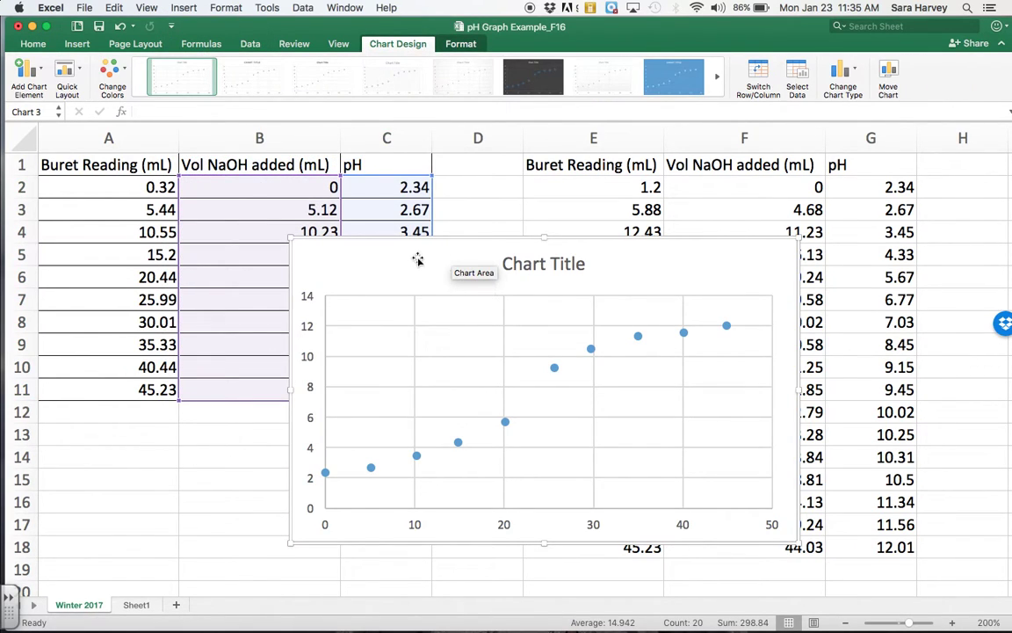
left_click_drag(416, 257, 176, 161)
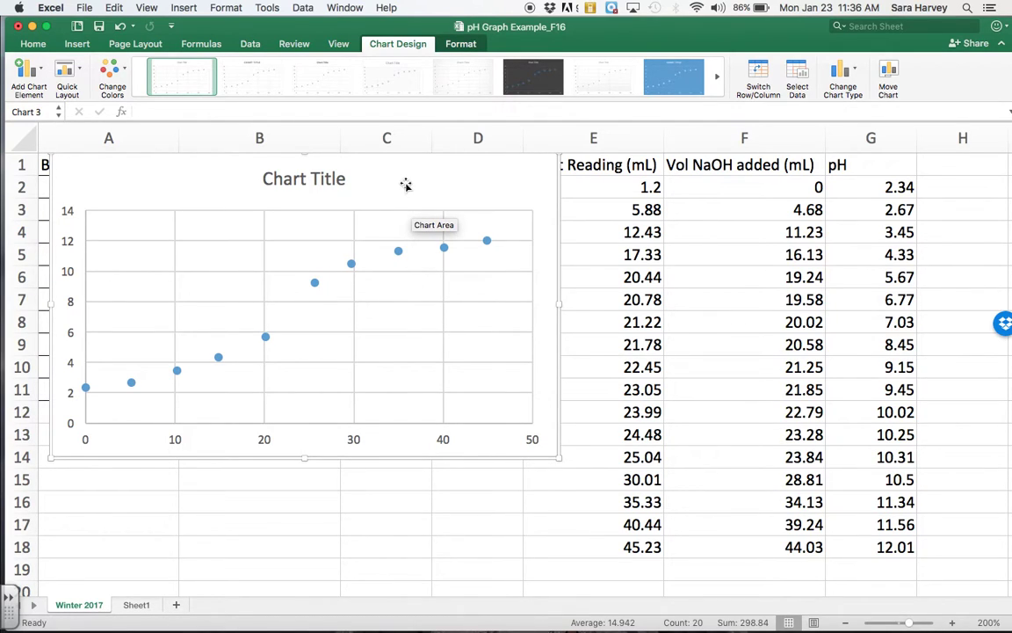
left_click_drag(403, 186, 507, 239)
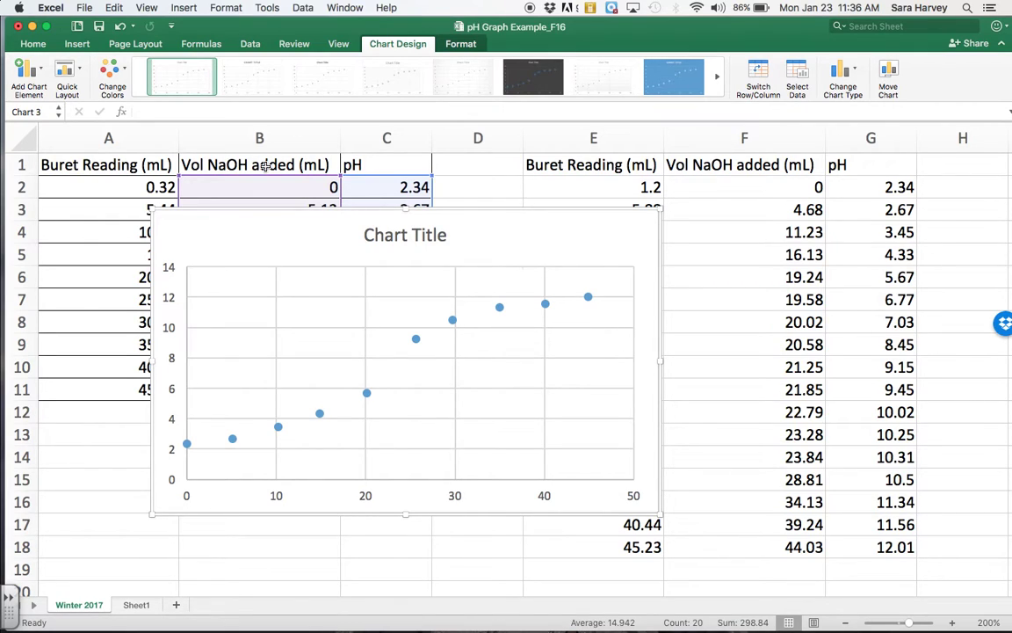
Step: Apply Quick Layout 1 with axis titles and legend, then move the chart toward the top-left
left_click(80, 72)
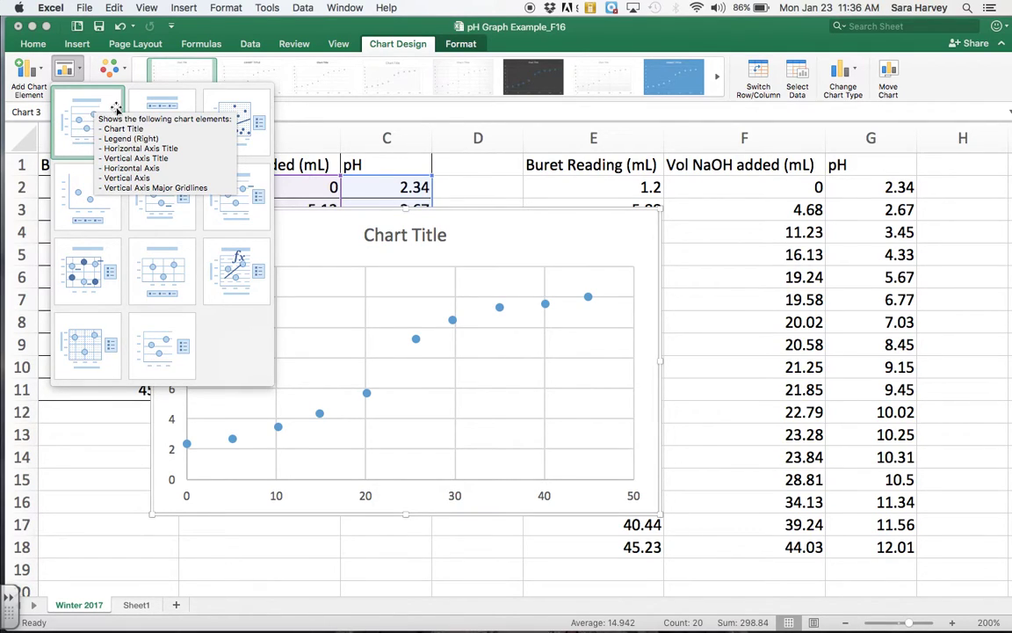
left_click(106, 123)
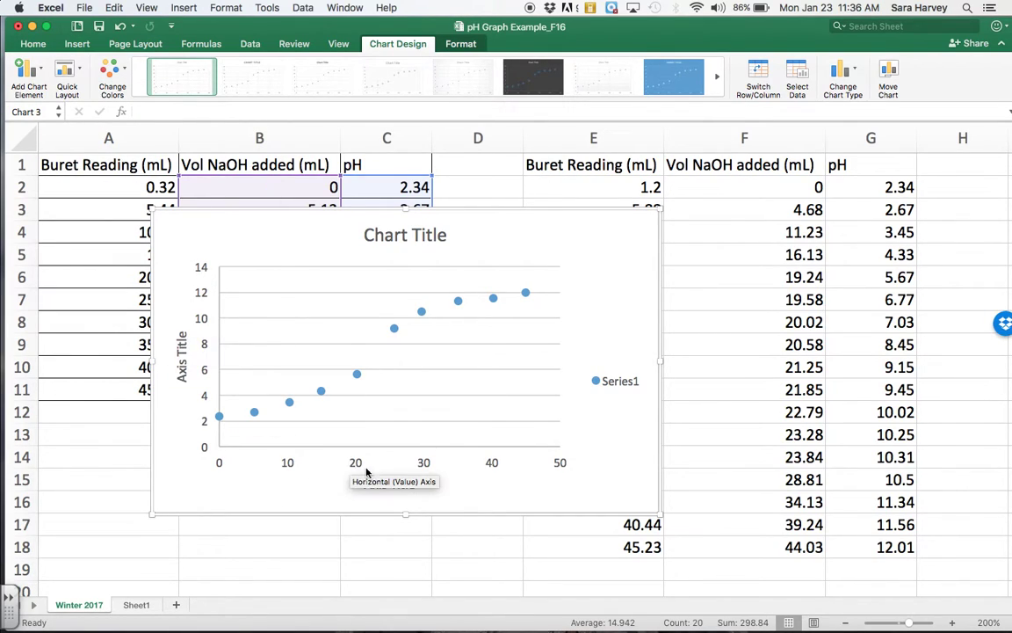
double_click(413, 237)
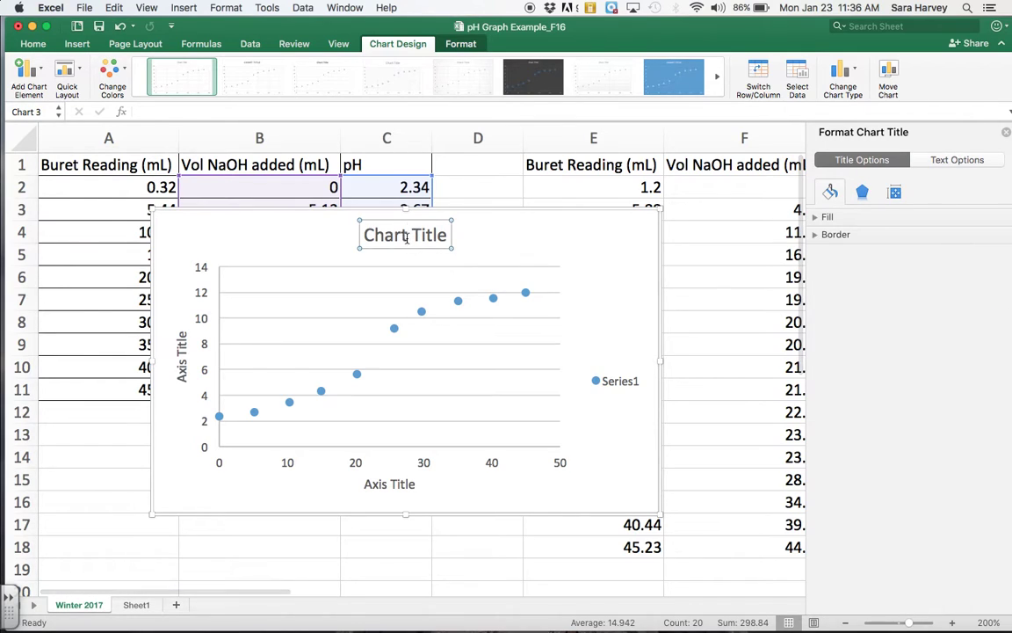
double_click(406, 236)
left_click(406, 236)
left_click(503, 244)
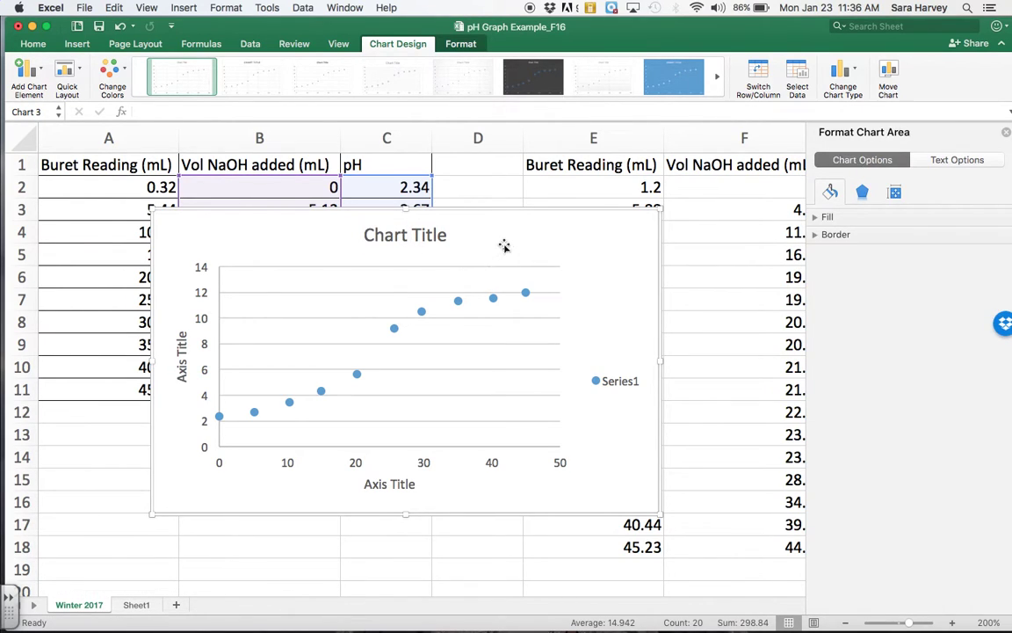
left_click_drag(570, 235, 458, 201)
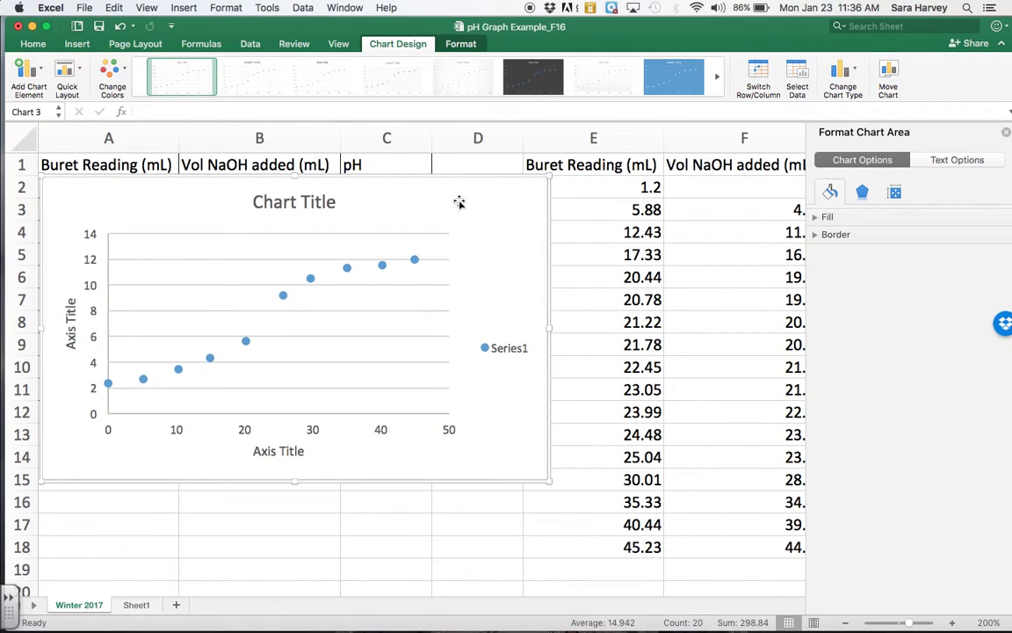
left_click(1007, 133)
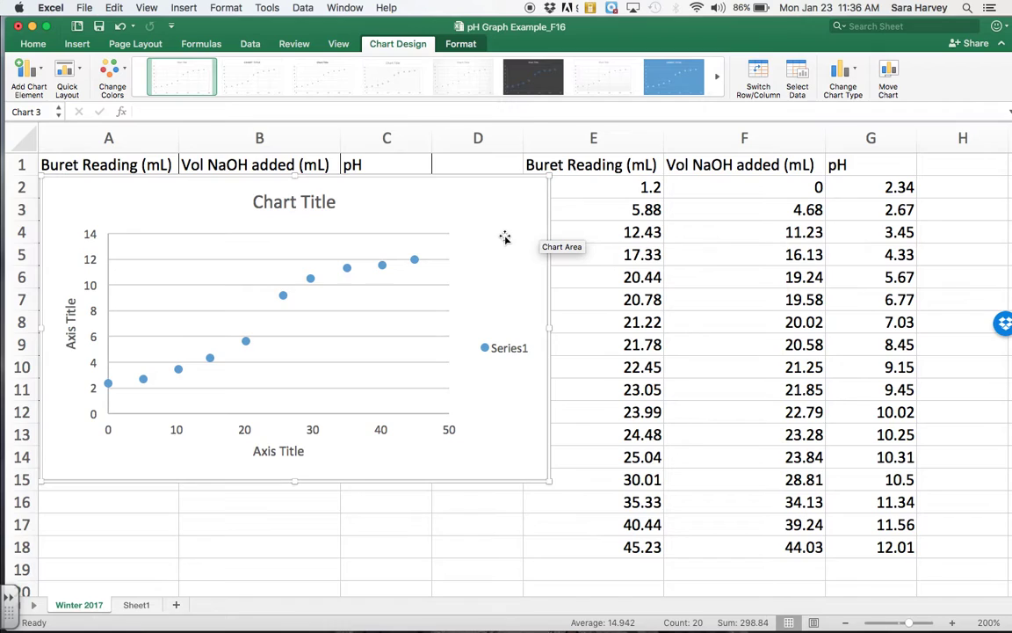
Step: Delete the old chart and re-insert a B2:C11 scatter chart with Quick Layout 1 at the top-left
key("Delete")
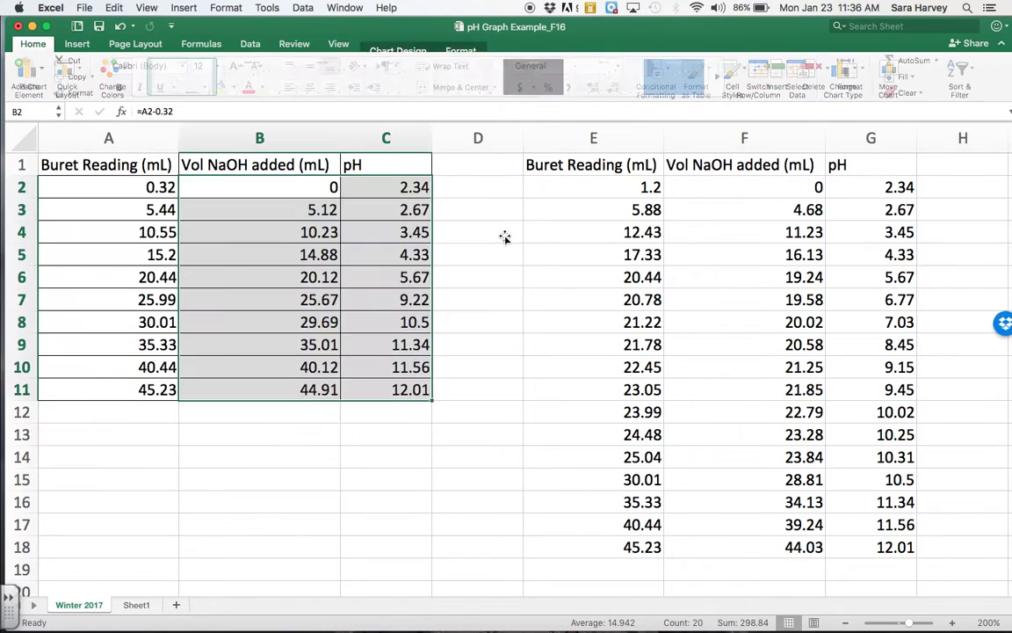
left_click(505, 236)
left_click_drag(316, 184, 380, 385)
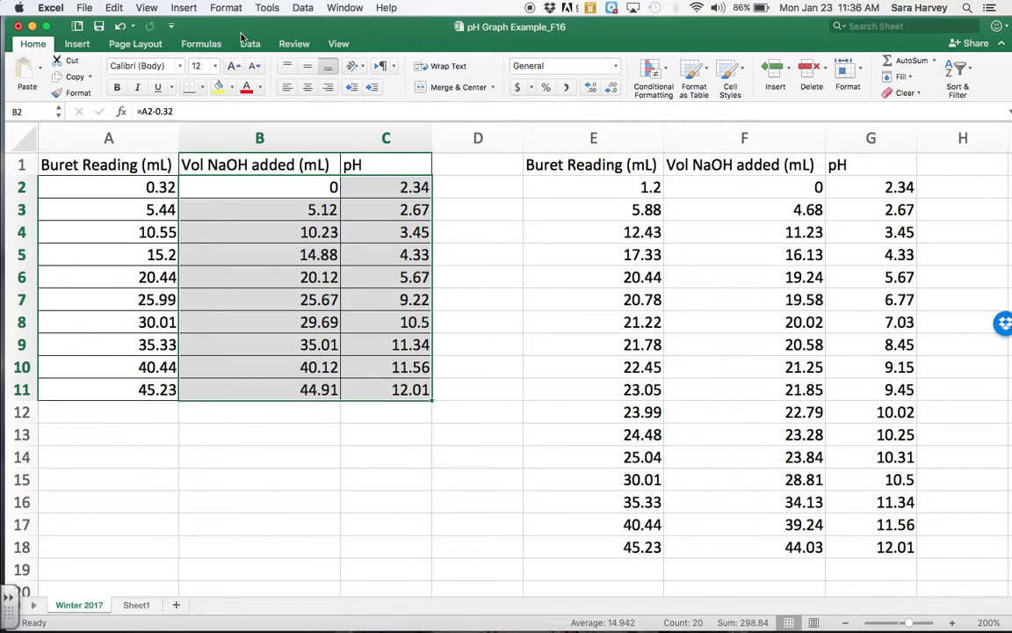
left_click(182, 7)
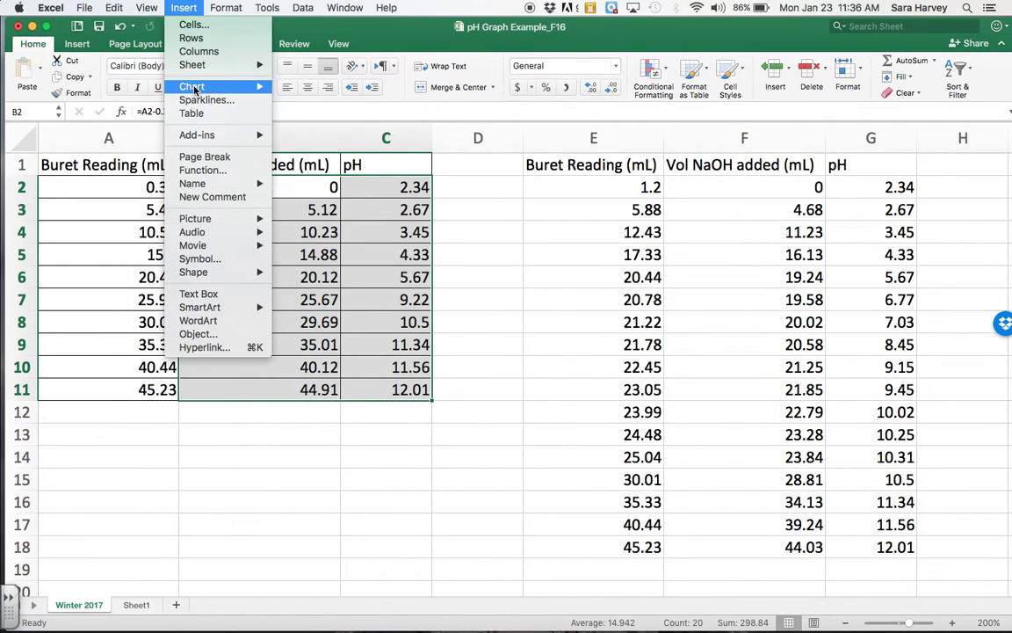
mouse_move(194, 89)
left_click(315, 153)
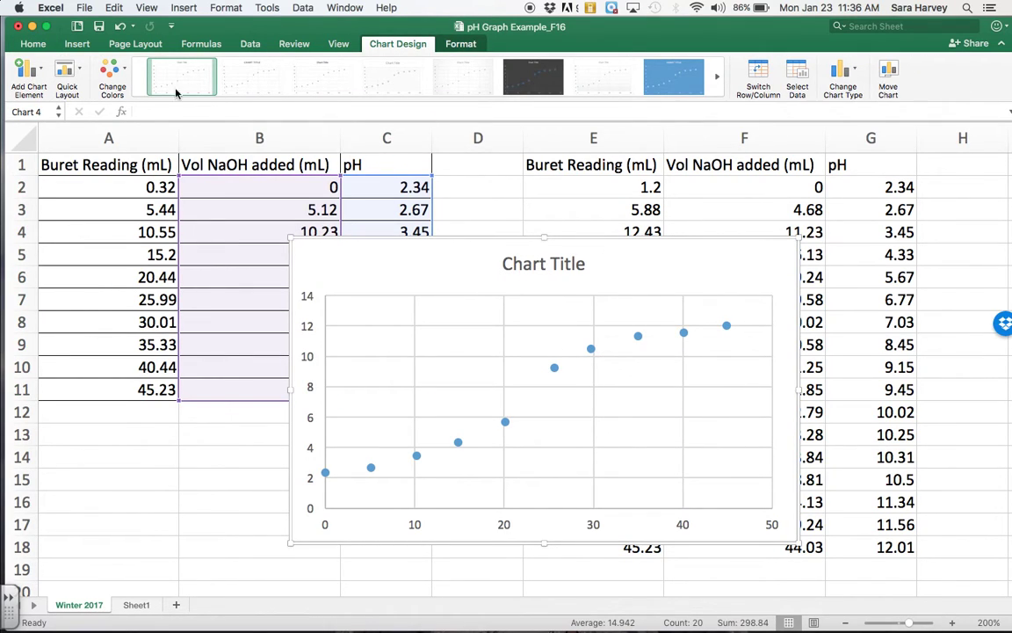
left_click(78, 72)
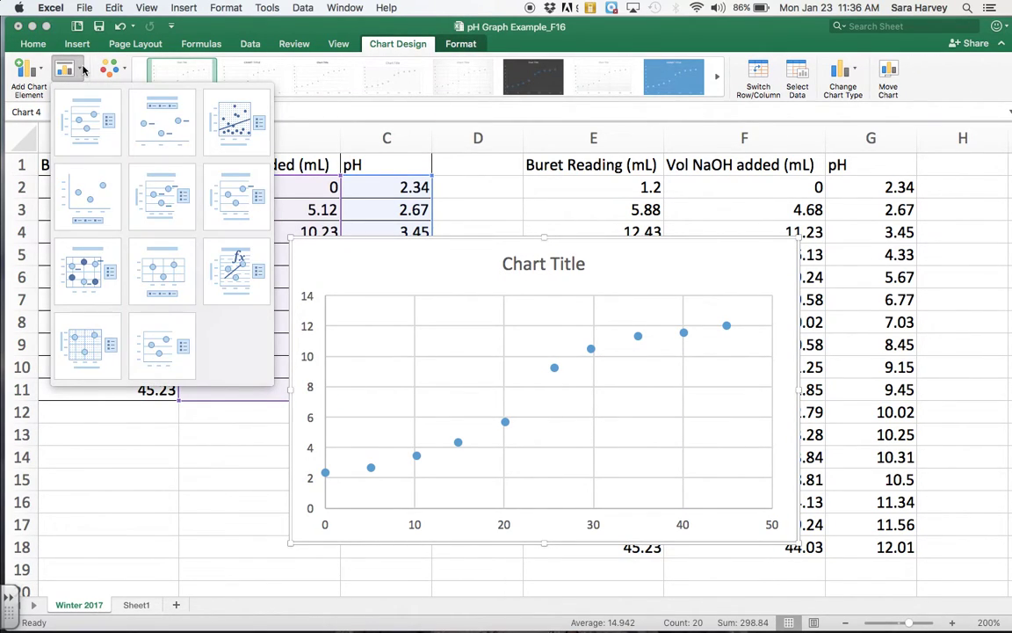
left_click(84, 114)
left_click_drag(581, 239, 396, 164)
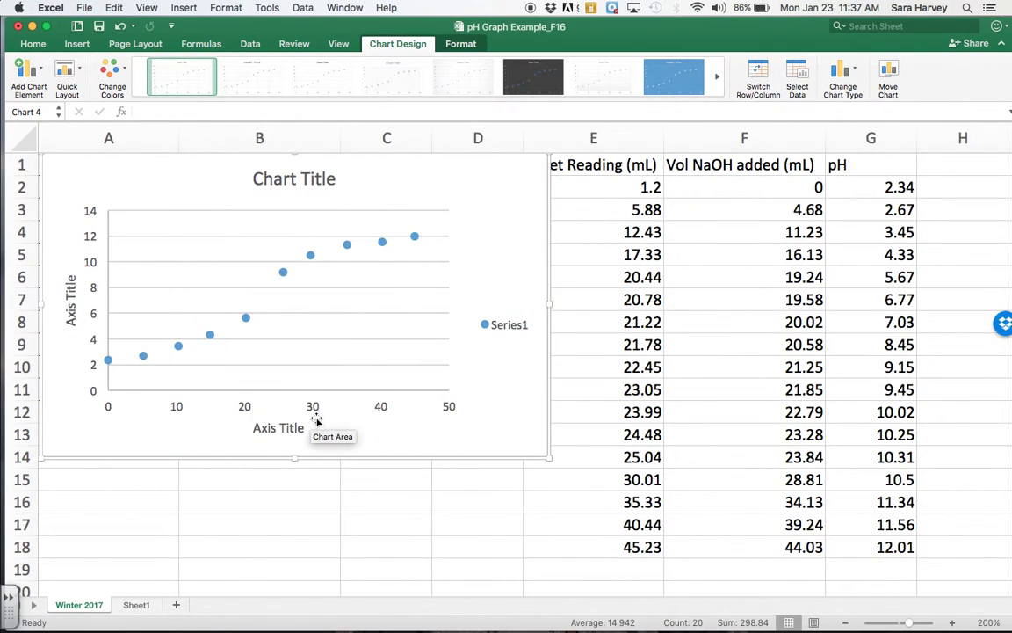
Step: Insert a scatter chart of F2:G18 with Quick Layout 1, placed right of the first chart
left_click(728, 297)
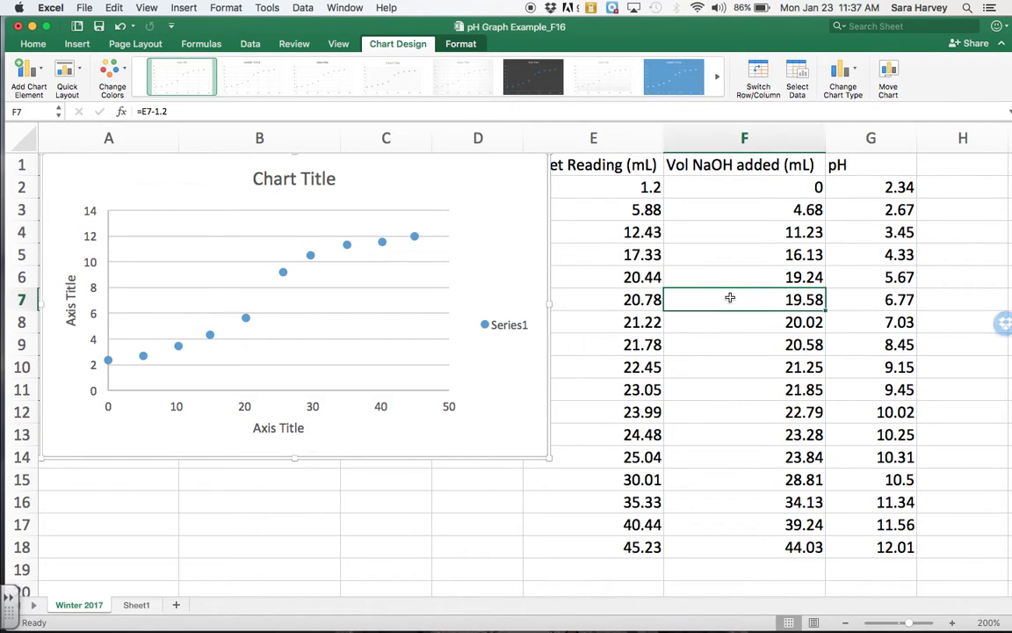
left_click(729, 195)
left_click_drag(730, 205, 838, 547)
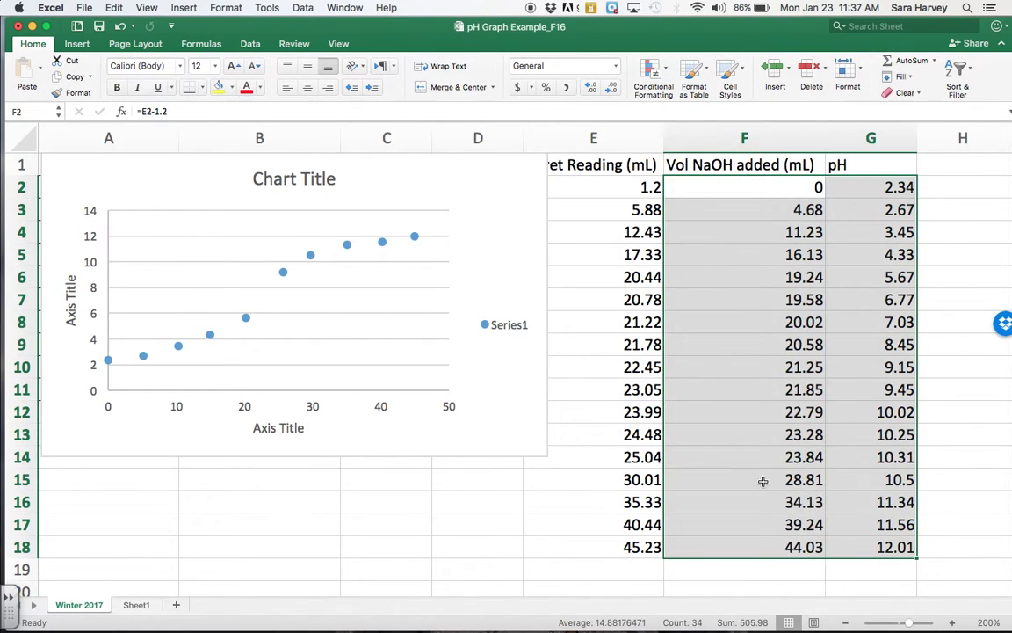
left_click(181, 7)
mouse_move(192, 87)
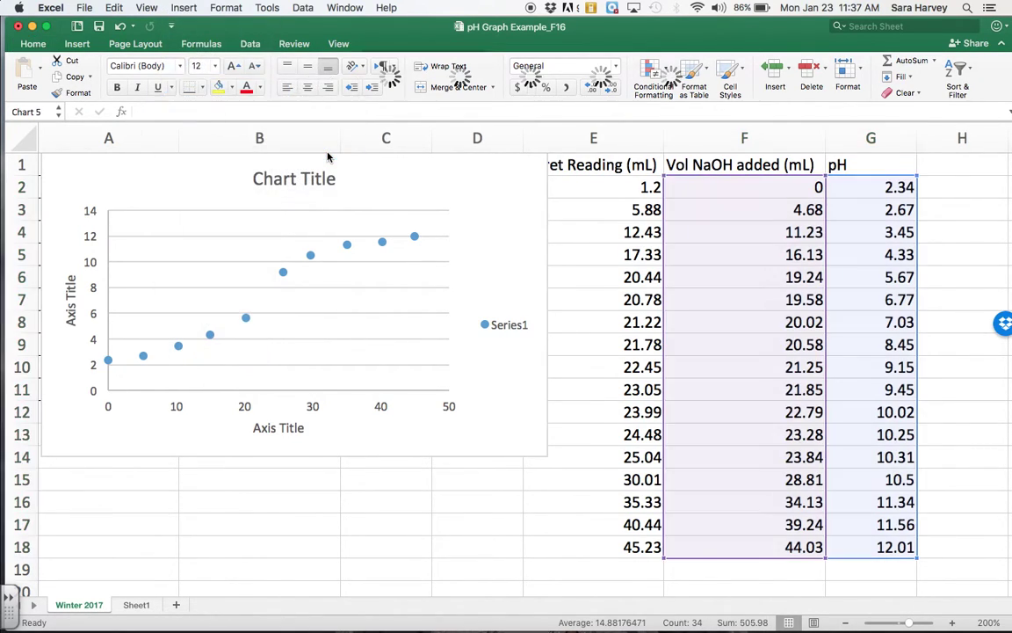
left_click_drag(429, 255, 601, 172)
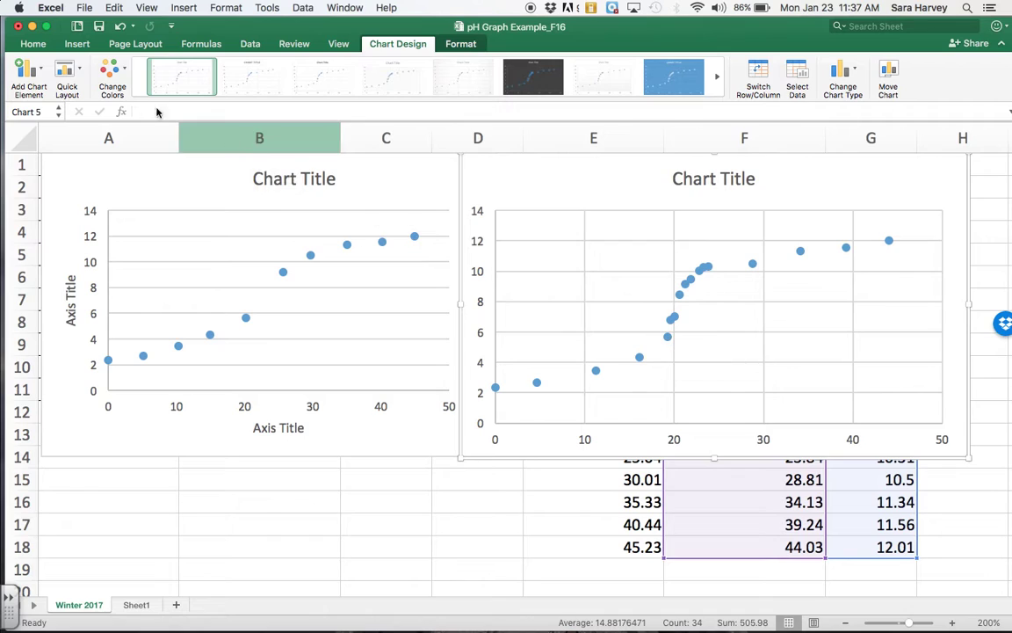
left_click(66, 74)
left_click(79, 120)
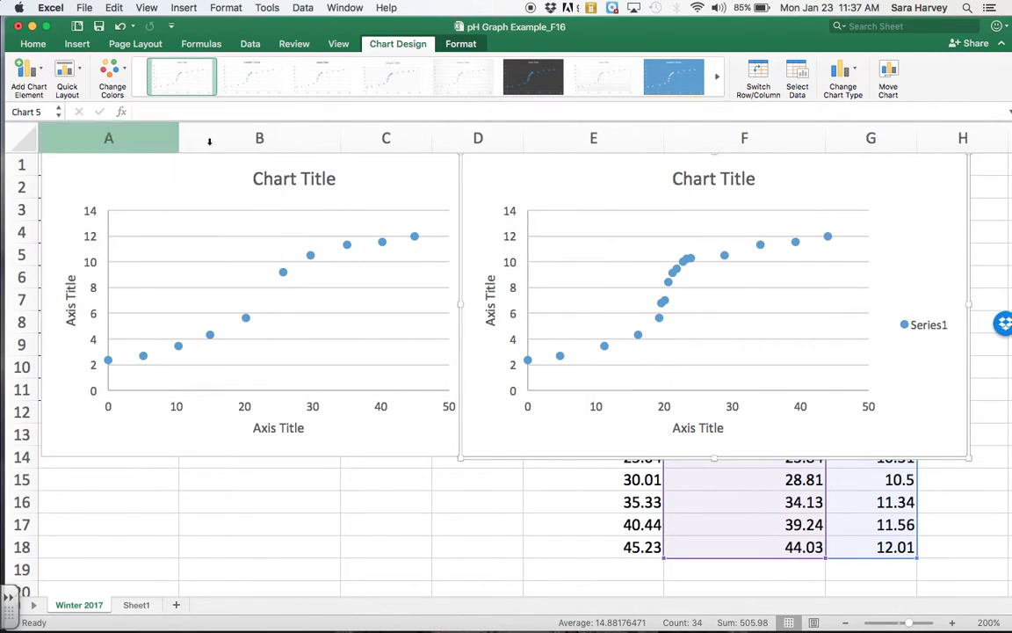
left_click_drag(491, 174, 508, 183)
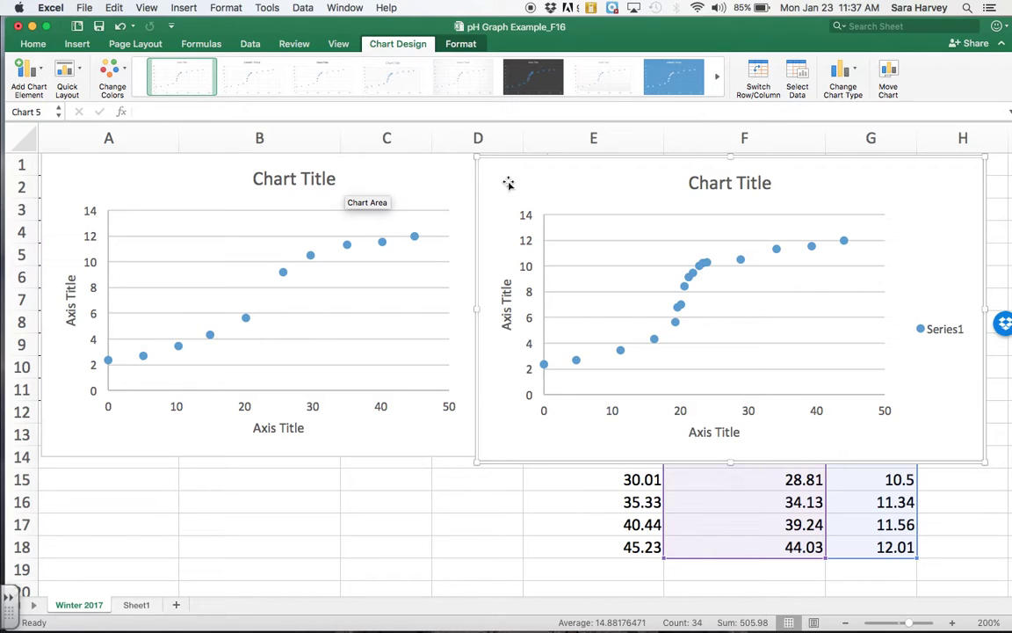
left_click(455, 519)
Step: Paste the second chart into the first as Series2, then remove the separate second chart
left_click(374, 519)
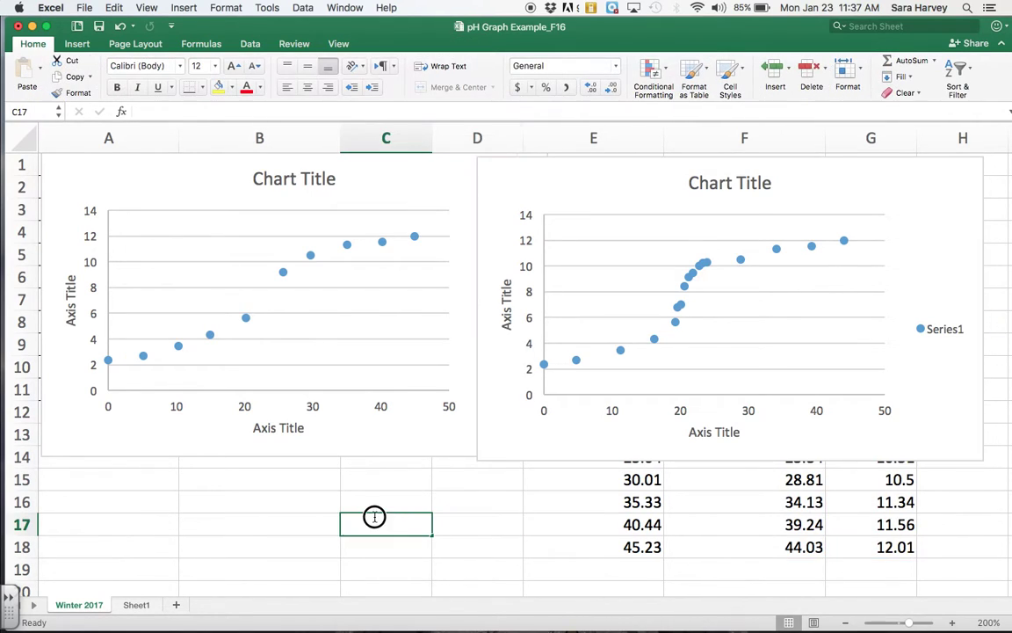
left_click(444, 523)
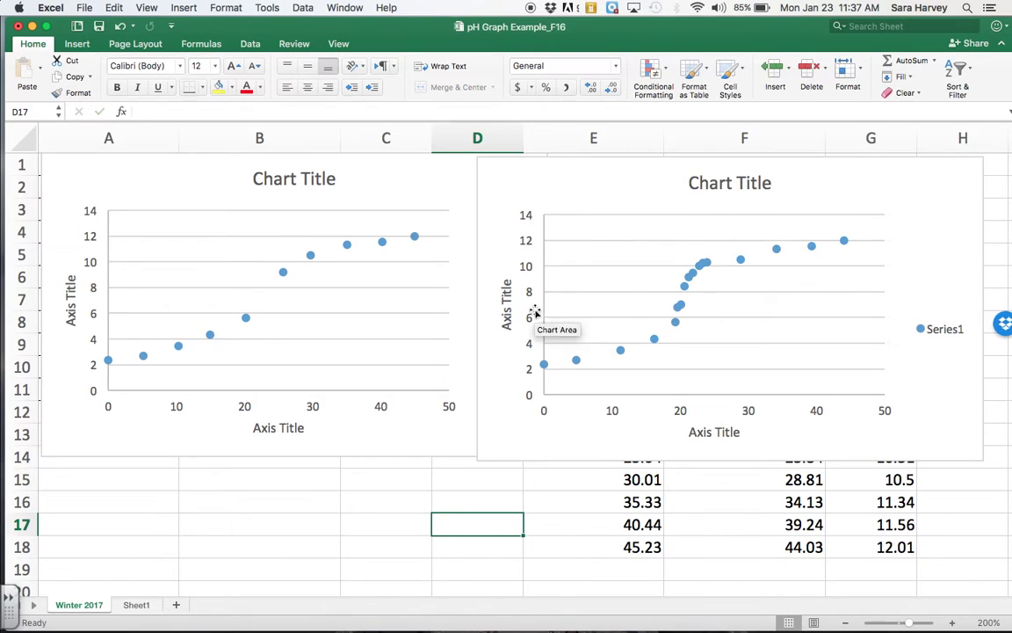
left_click(560, 181)
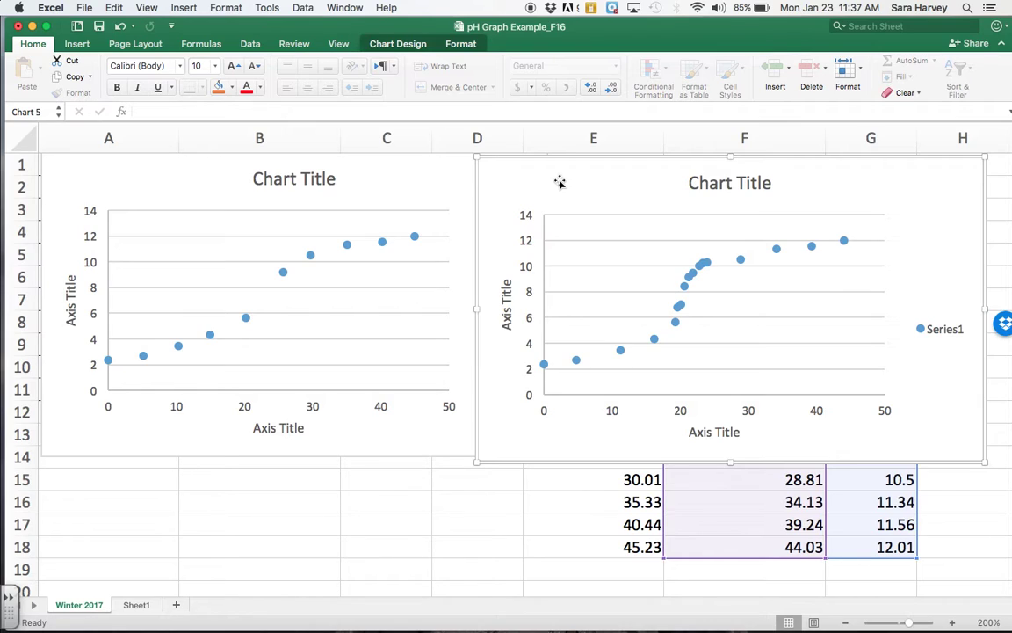
key("super+c")
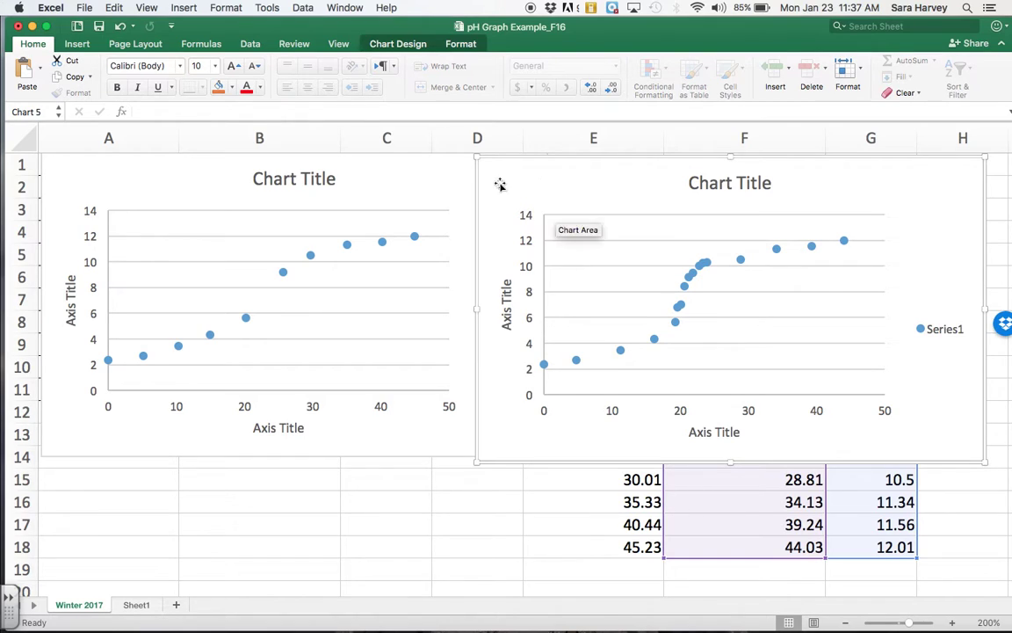
left_click(161, 174)
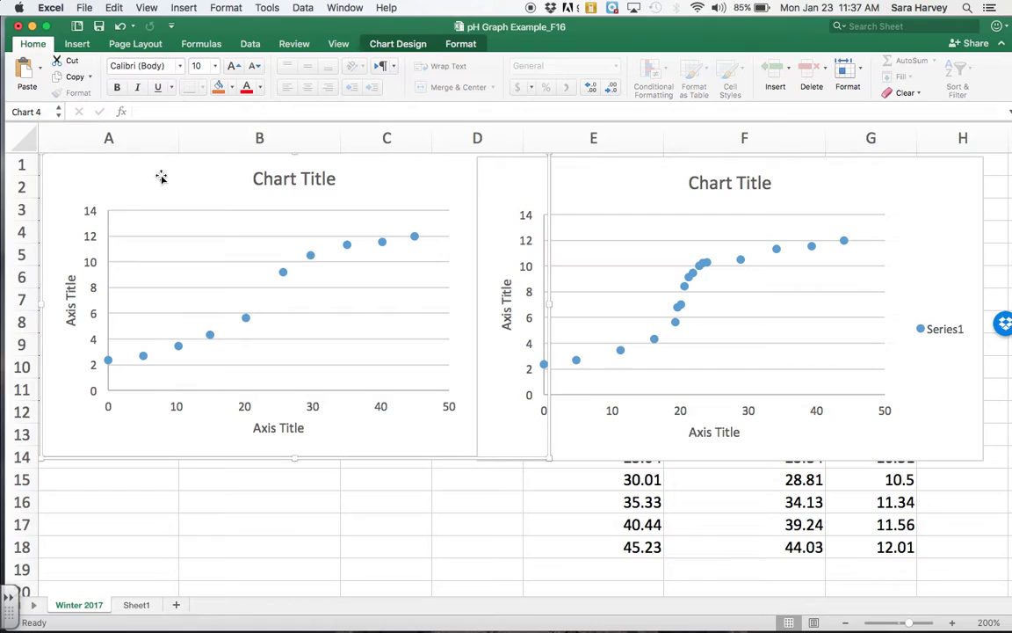
key("super+v")
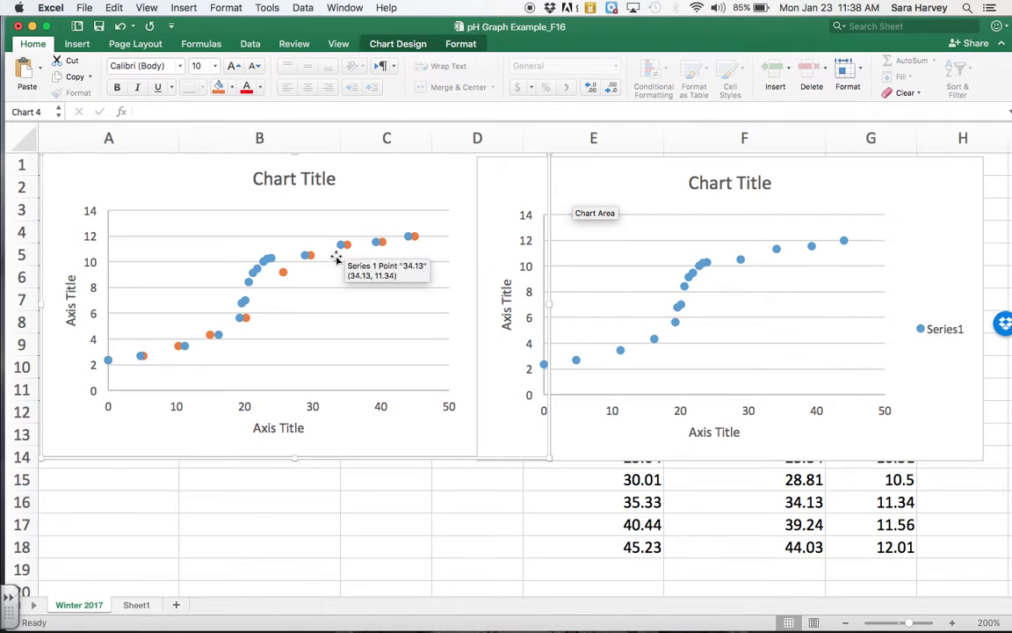
left_click(595, 187)
key("super+z")
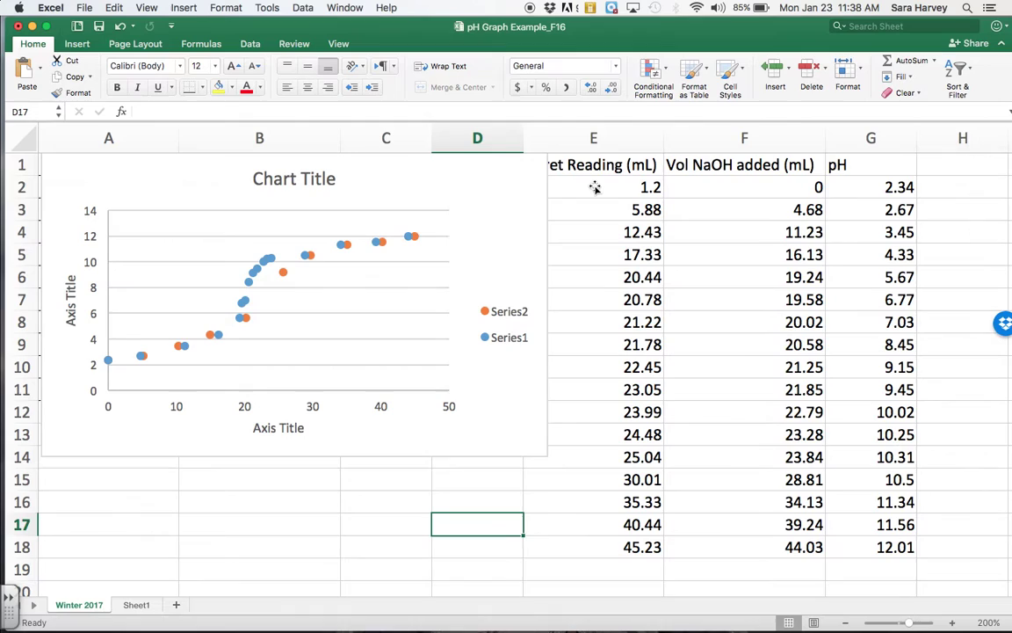
left_click(527, 437)
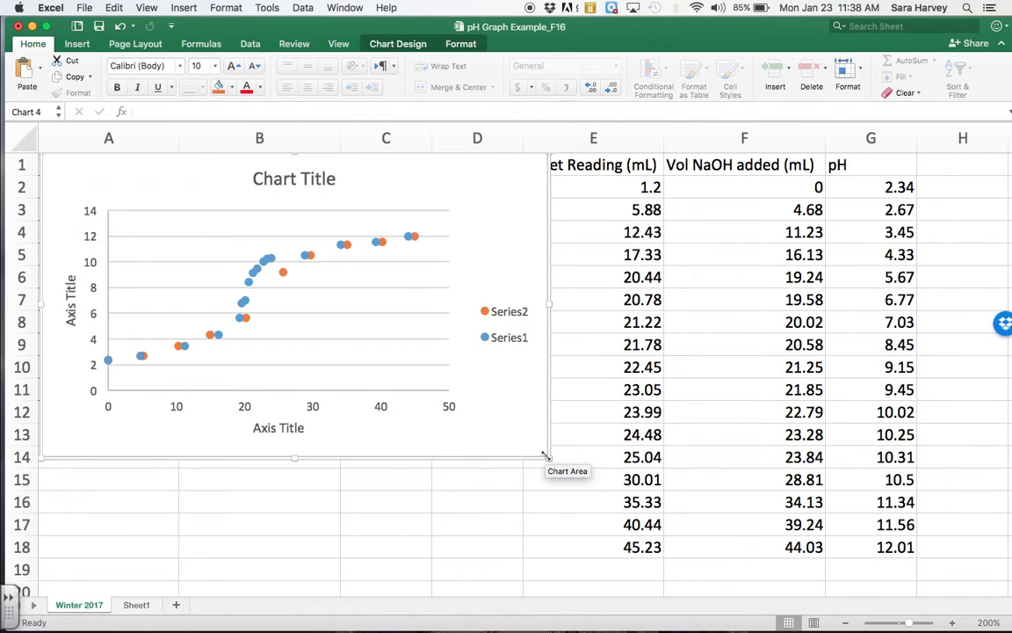
Step: Drag the chart's corner to enlarge it to about column E, row 17
left_click_drag(546, 454, 736, 537)
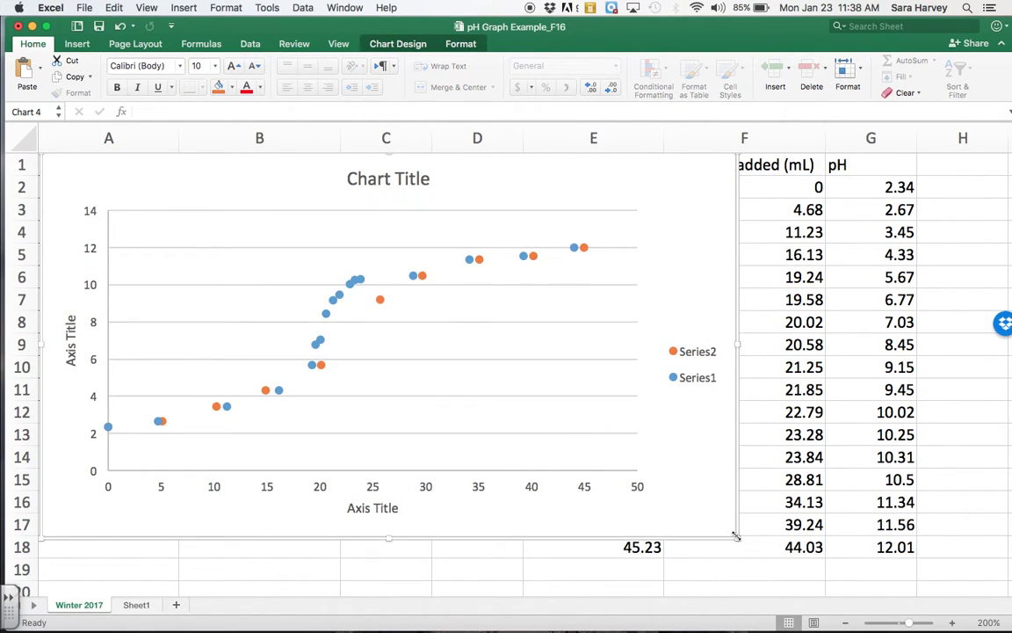
Step: Set the horizontal volume axis minor unit to 0.5, keeping bounds 0–50 and major unit 5
right_click(322, 490)
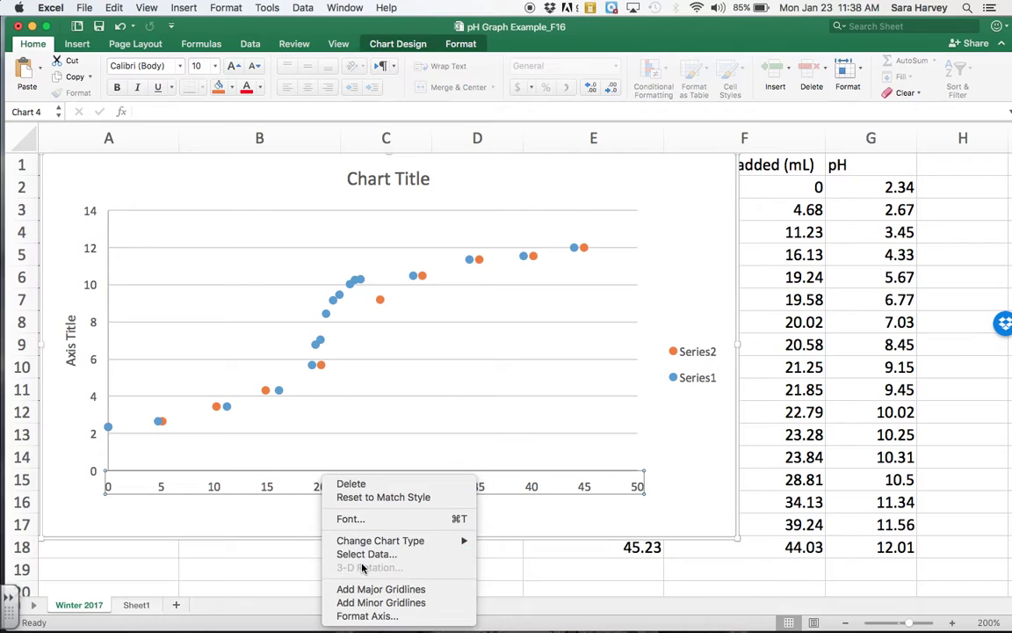
left_click(380, 616)
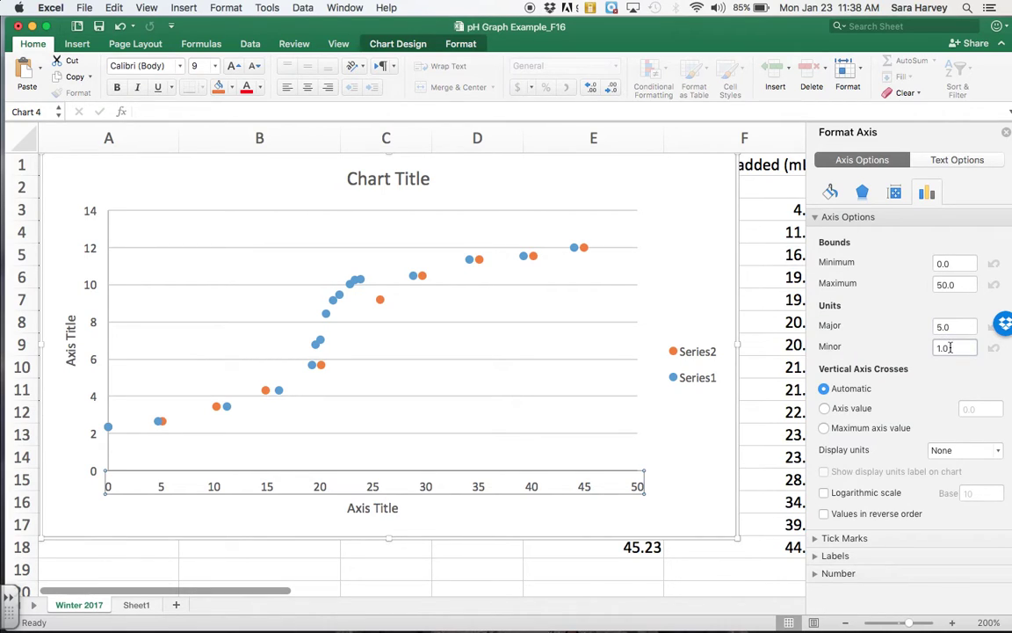
double_click(950, 348)
type("0.5")
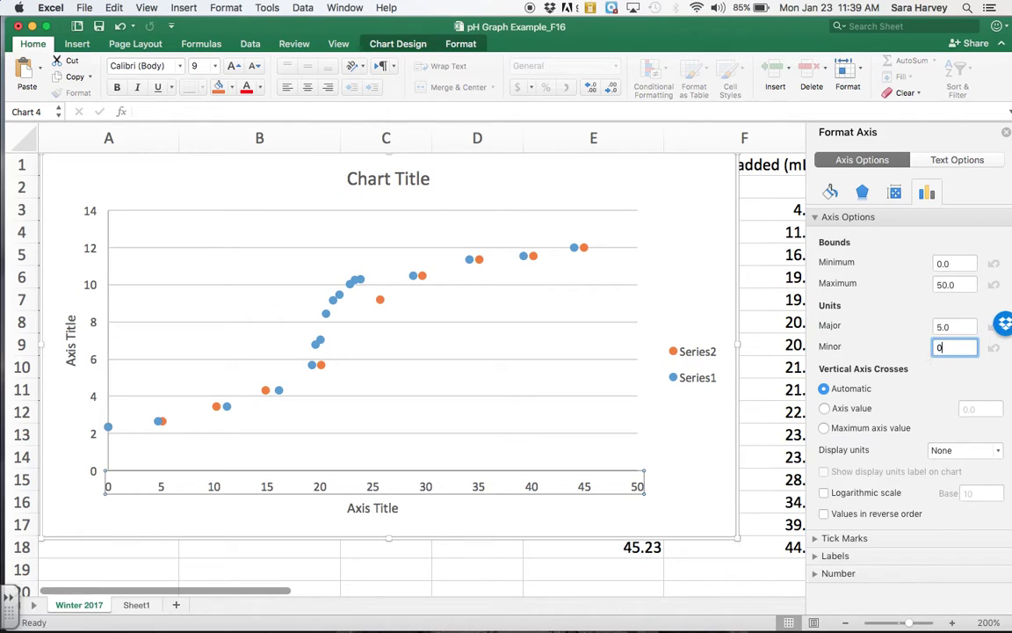
left_click(963, 328)
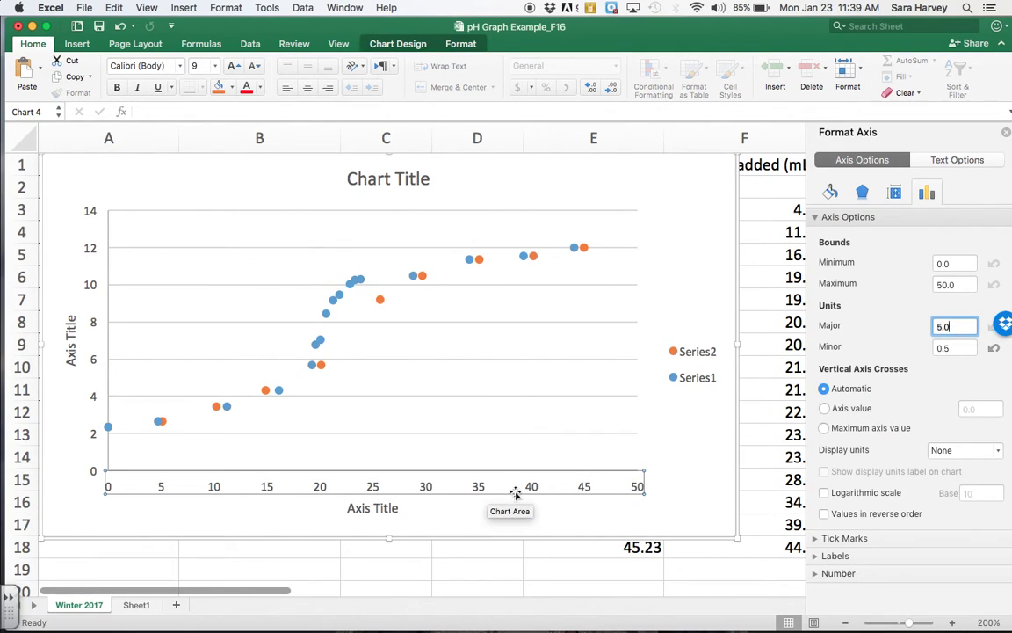
left_click(961, 350)
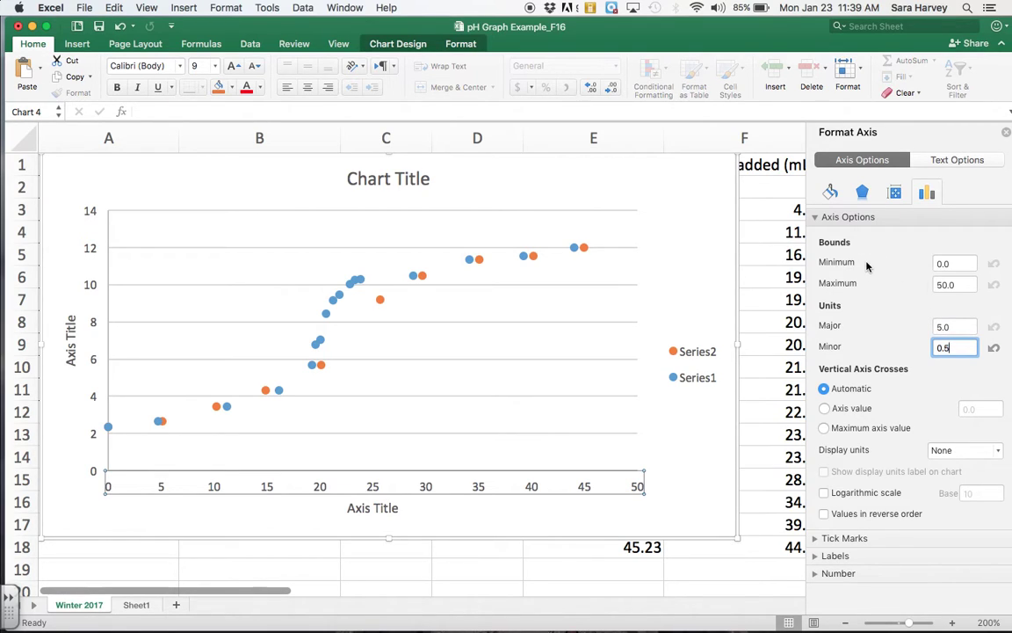
left_click(945, 263)
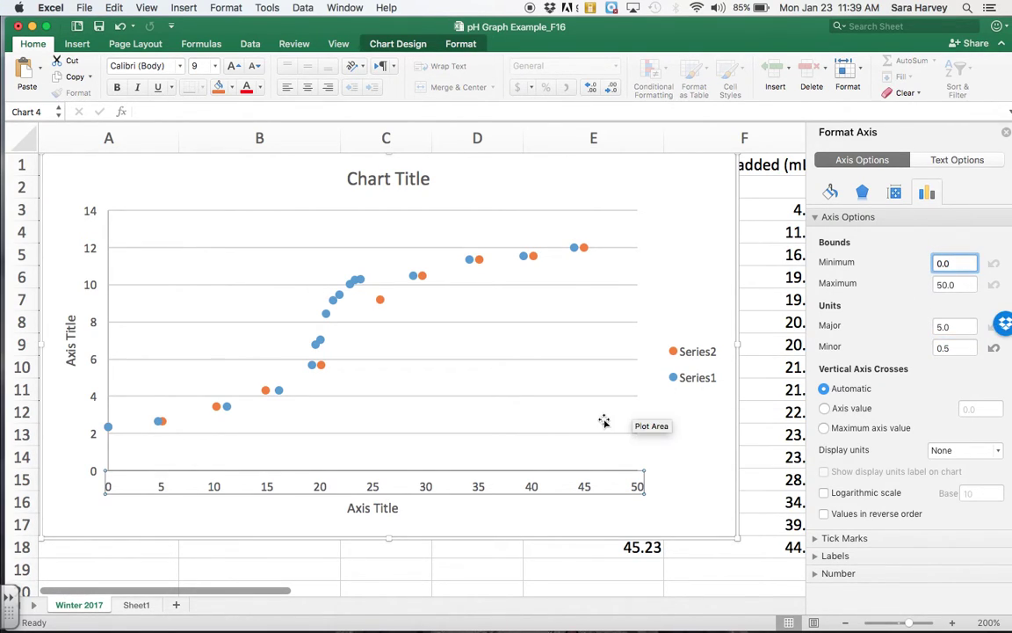
Step: Add vertical major gridlines every 5 and minor gridlines every 0.5 along the volume axis
right_click(425, 484)
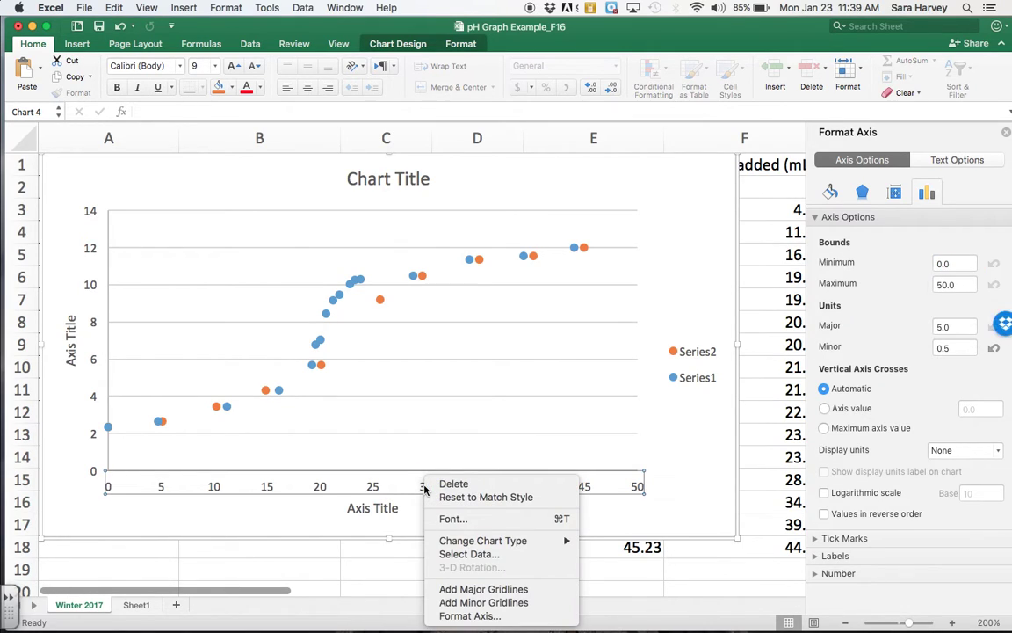
left_click(478, 590)
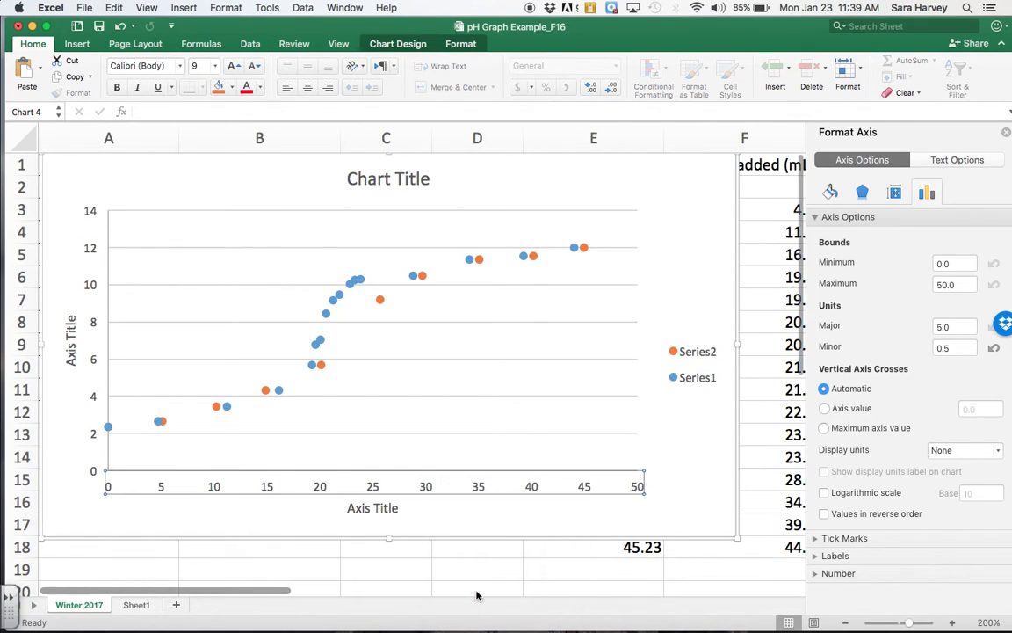
right_click(426, 488)
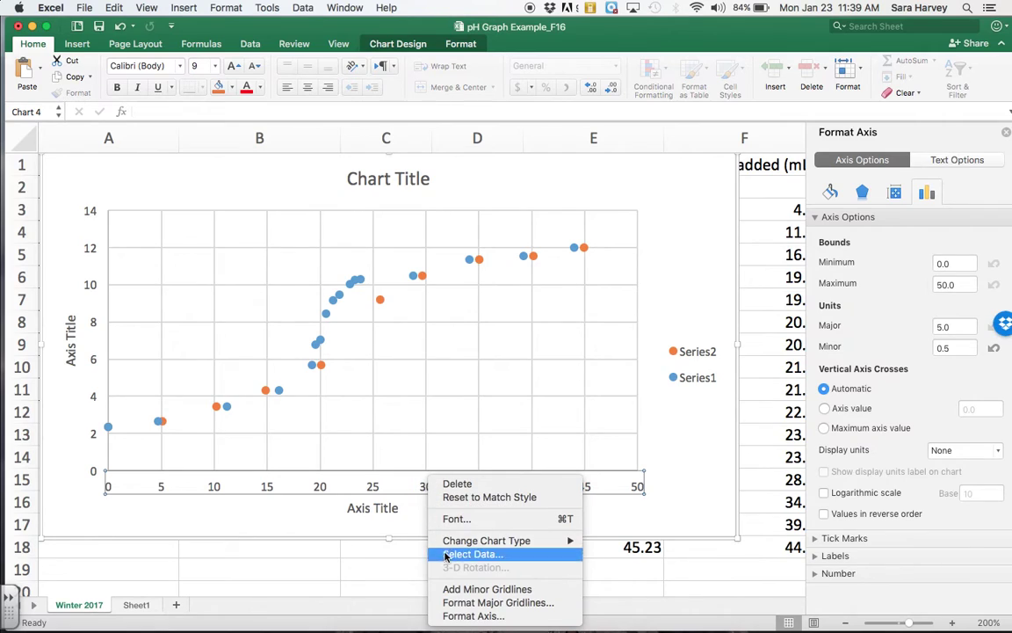
left_click(454, 591)
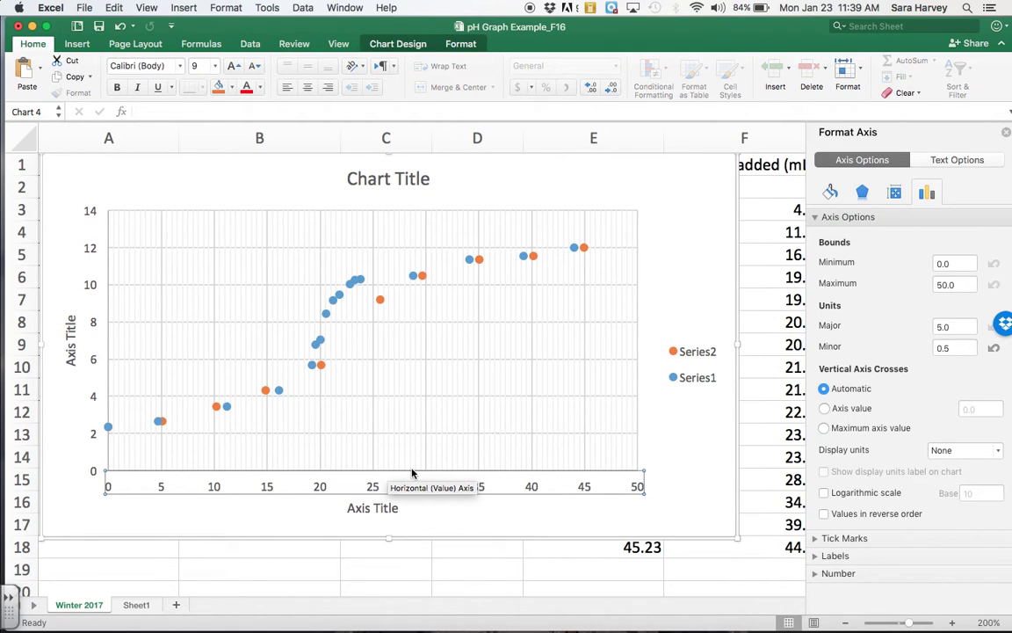
Step: Keep the pH axis major unit at 2.0 and set its minor unit to 0.25
right_click(96, 363)
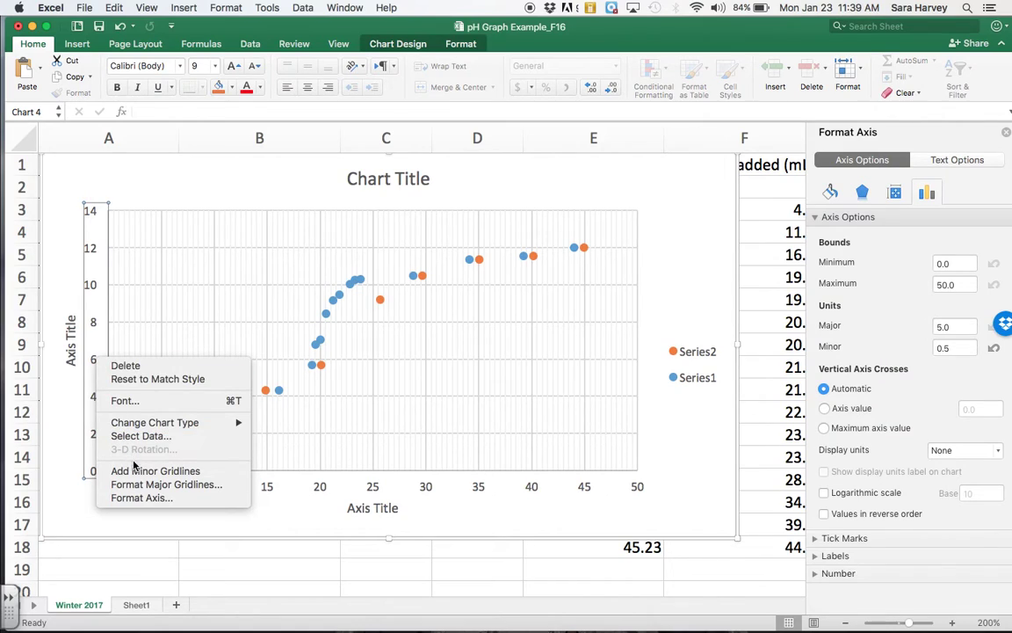
left_click(141, 498)
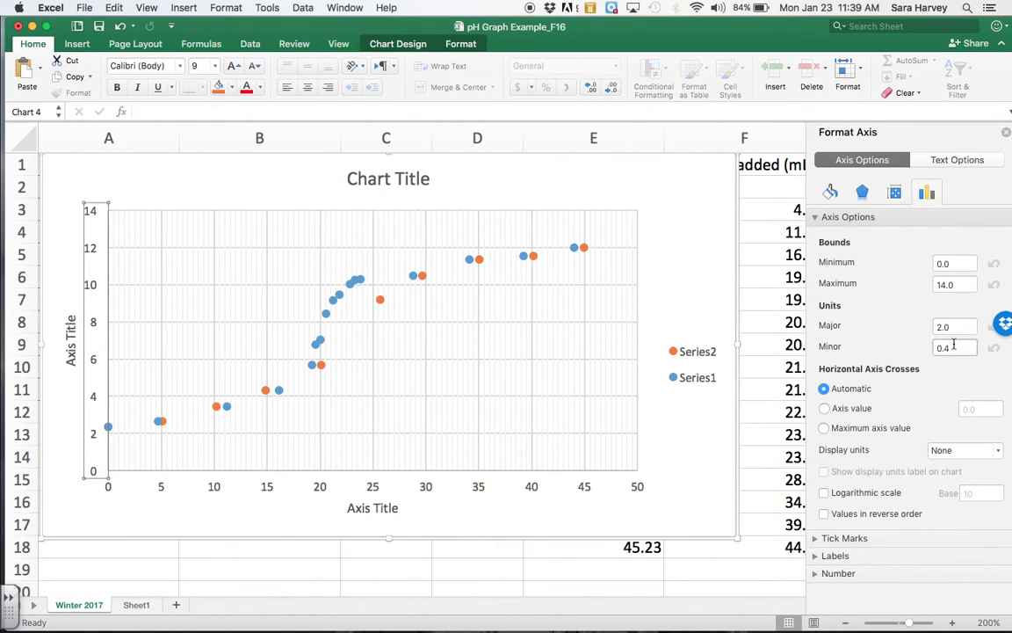
left_click_drag(955, 331, 933, 334)
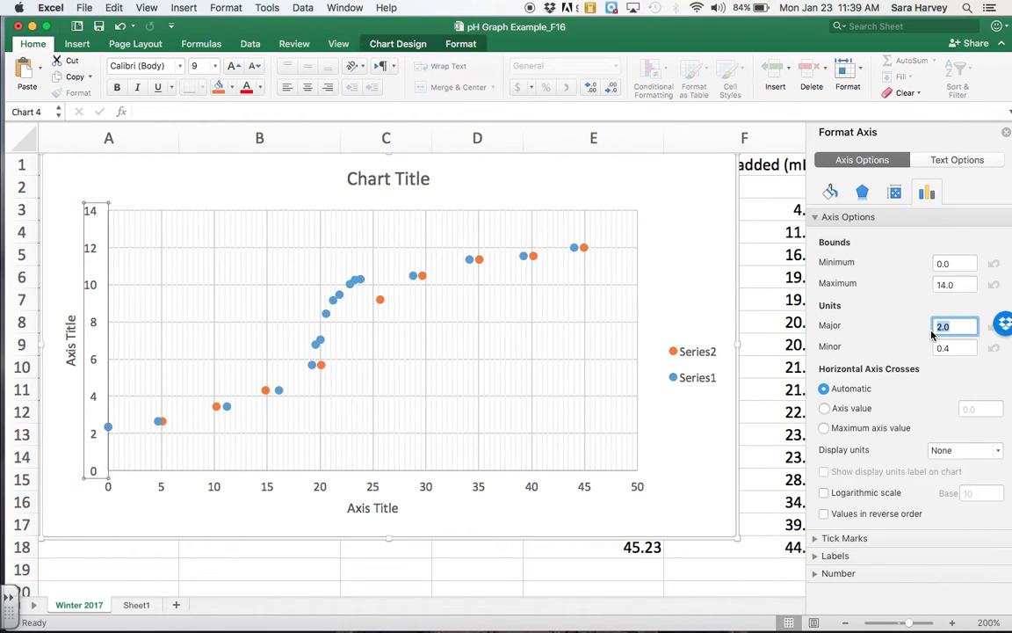
key("Tab")
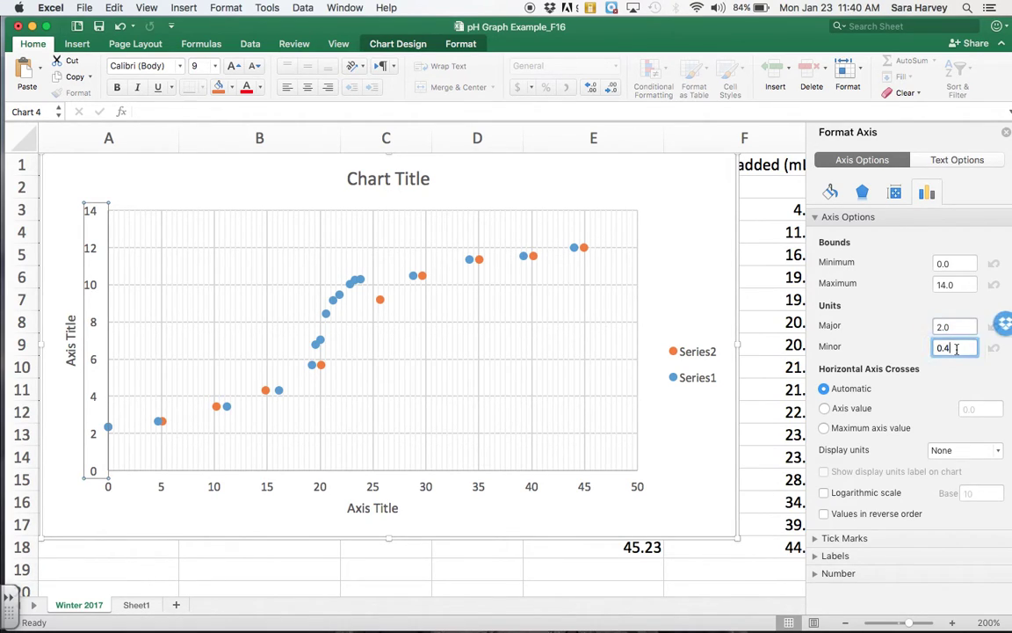
type("0")
left_click(955, 326)
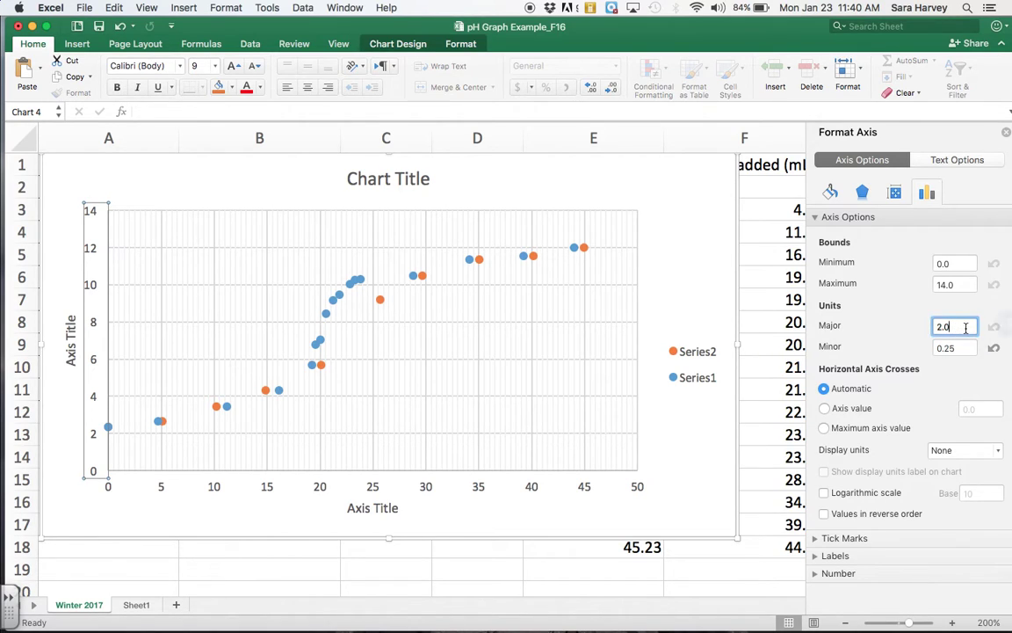
Step: Add horizontal minor gridlines every 0.25 pH from the vertical axis
right_click(94, 358)
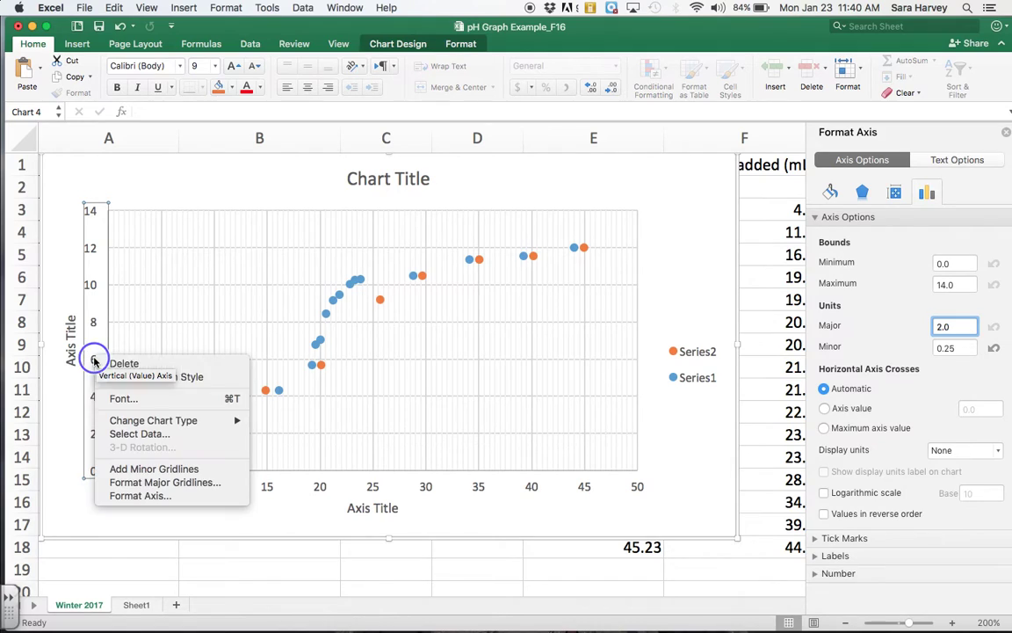
left_click(140, 475)
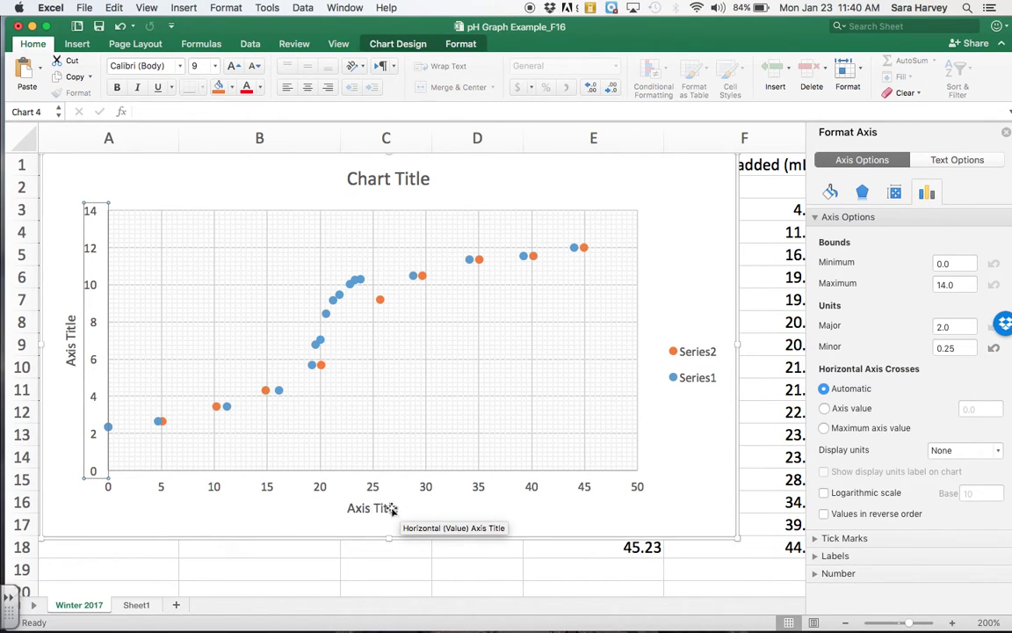
left_click(671, 257)
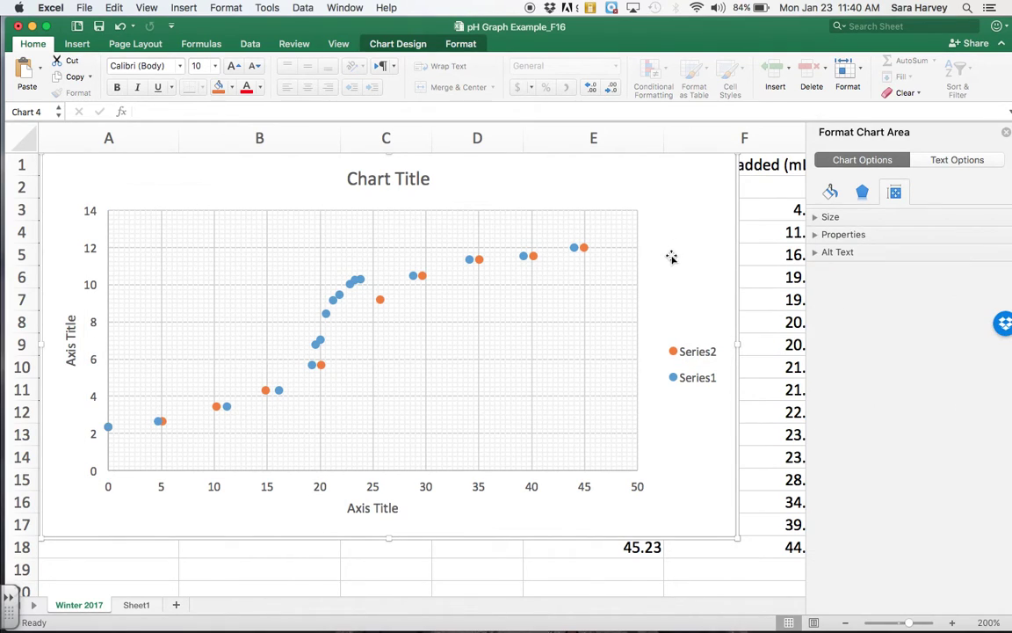
left_click(83, 8)
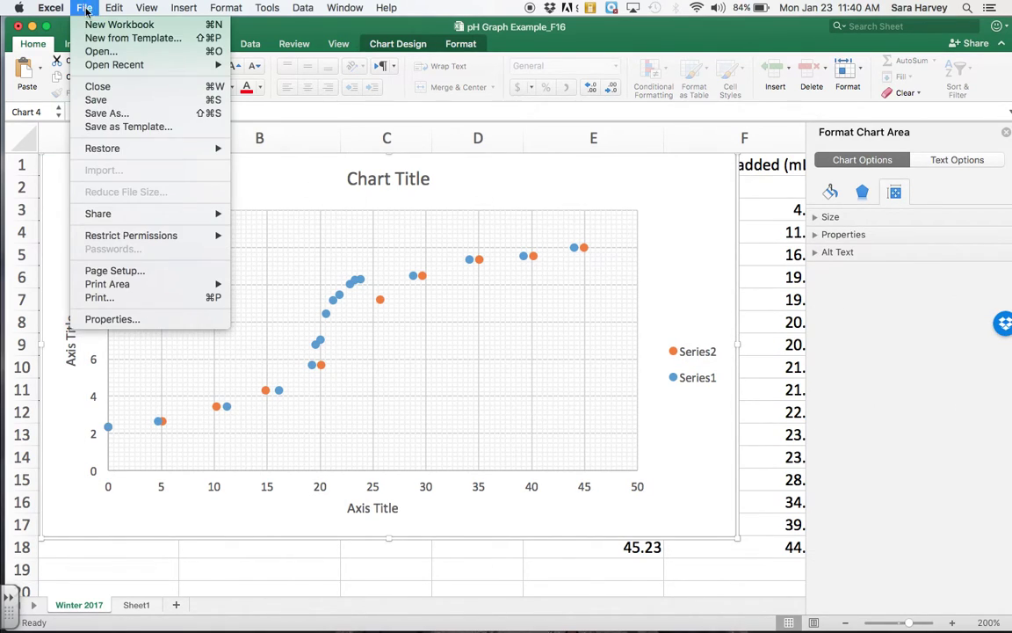
left_click(116, 296)
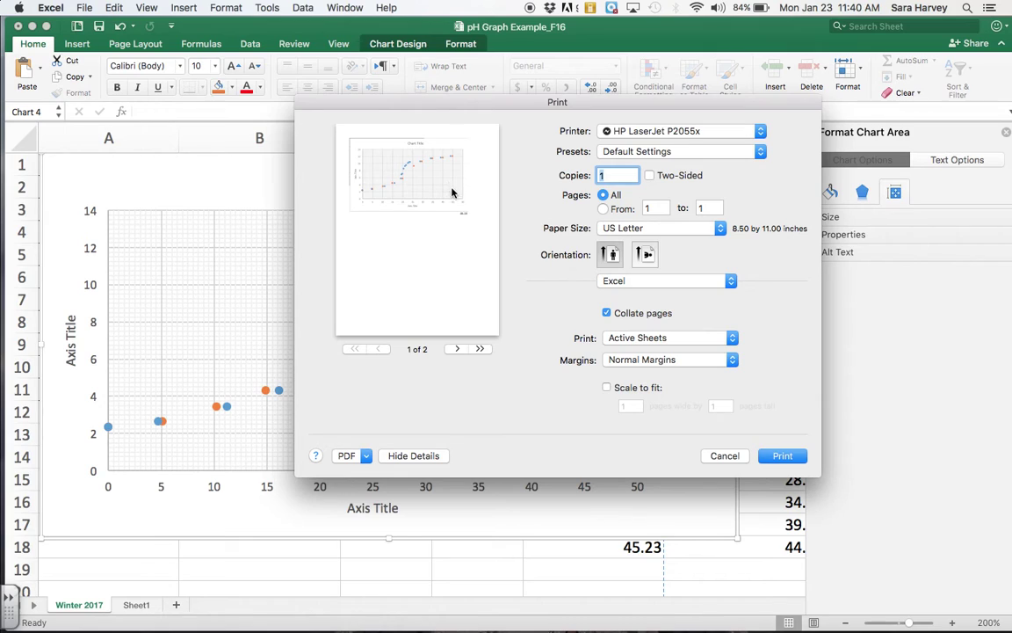
key("Escape")
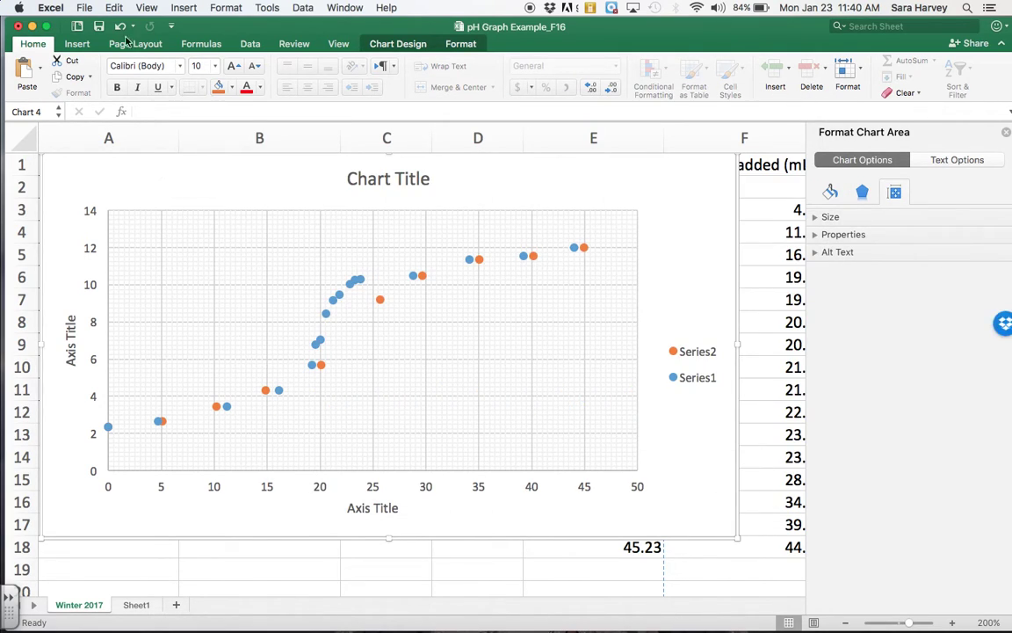
Step: Set the page to Landscape in Page Setup and check it in the Print preview
left_click(84, 7)
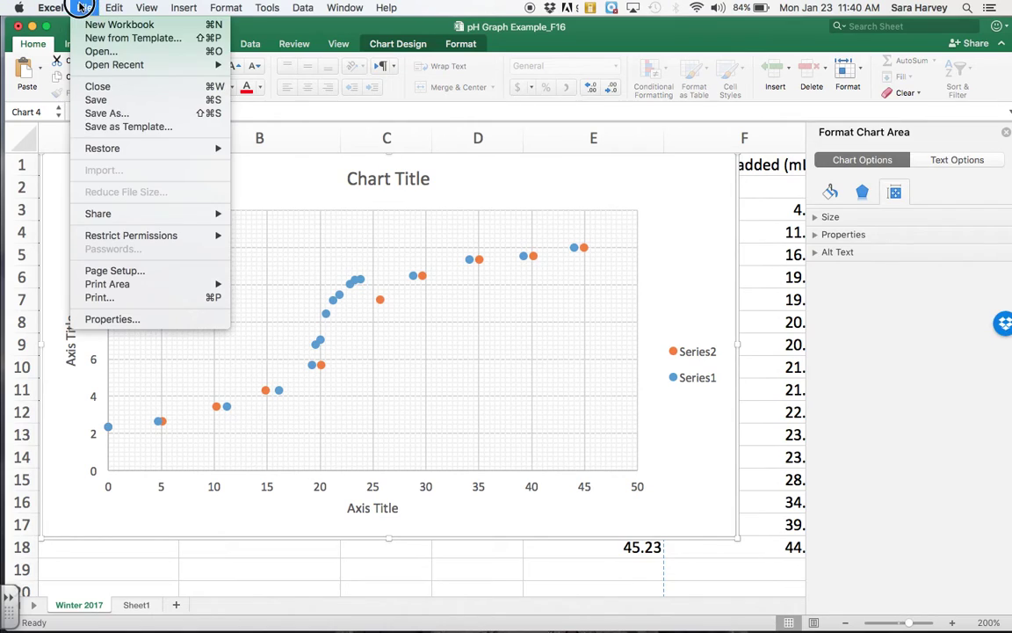
left_click(107, 270)
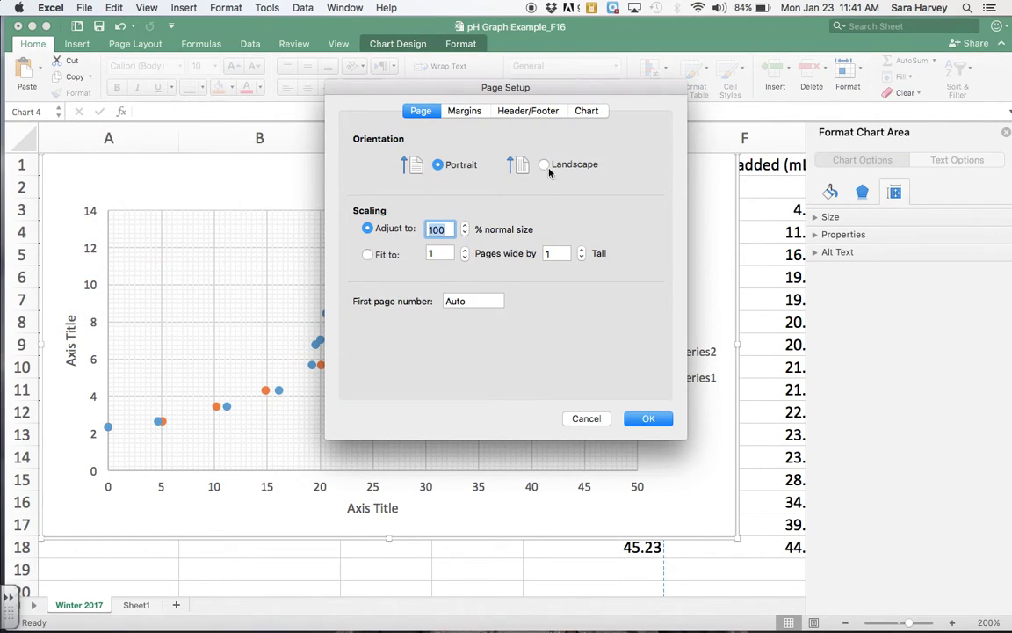
left_click(544, 165)
left_click(647, 419)
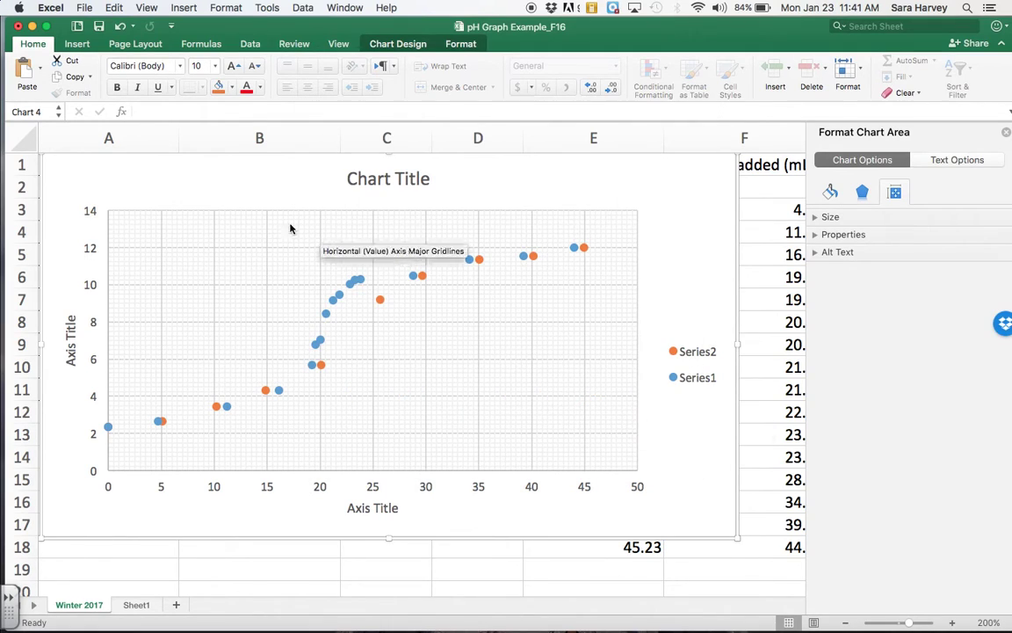
left_click(85, 8)
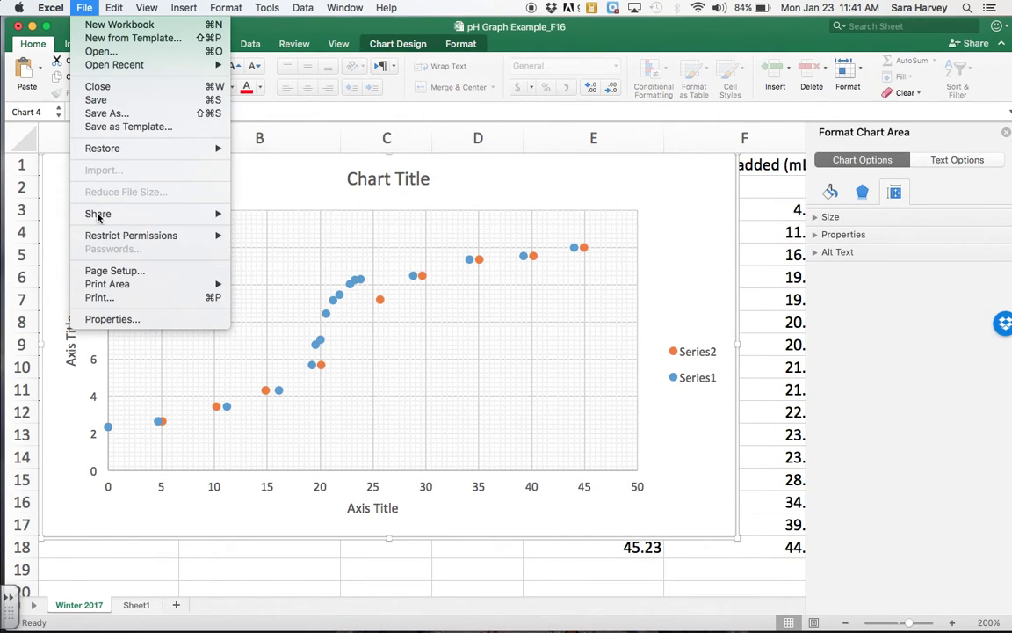
left_click(97, 297)
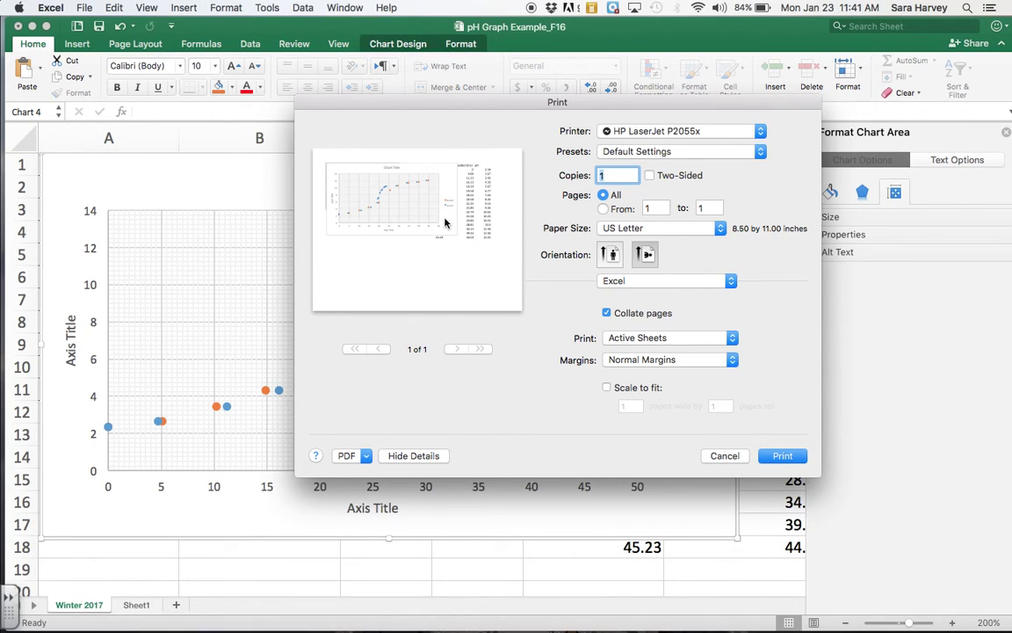
Step: Resize the pH chart to about 9.55 by 6.86 inches, reaching row 31 and column H
left_click(737, 459)
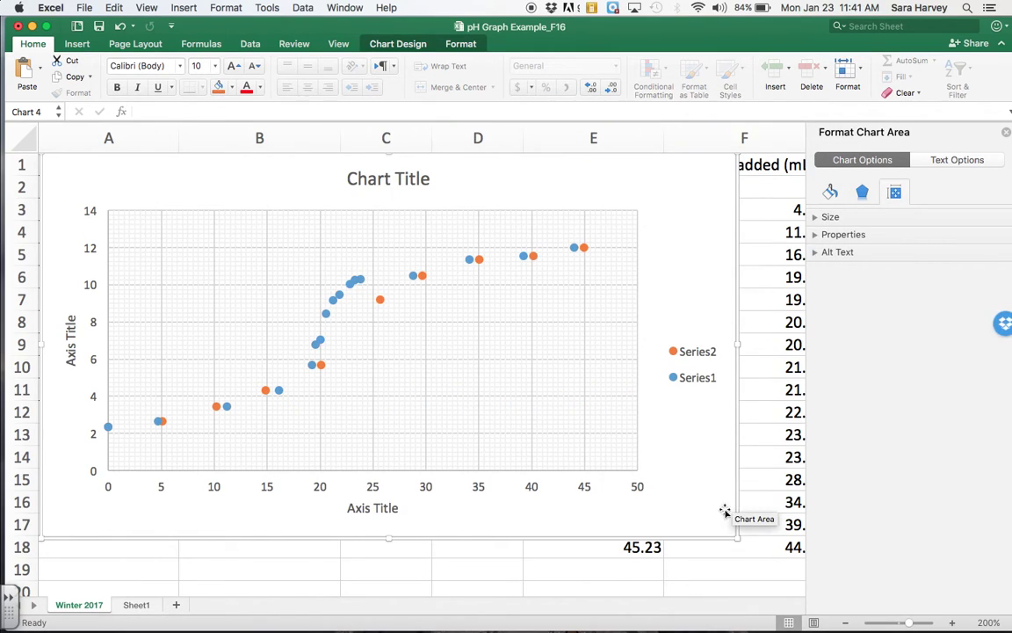
left_click(1006, 132)
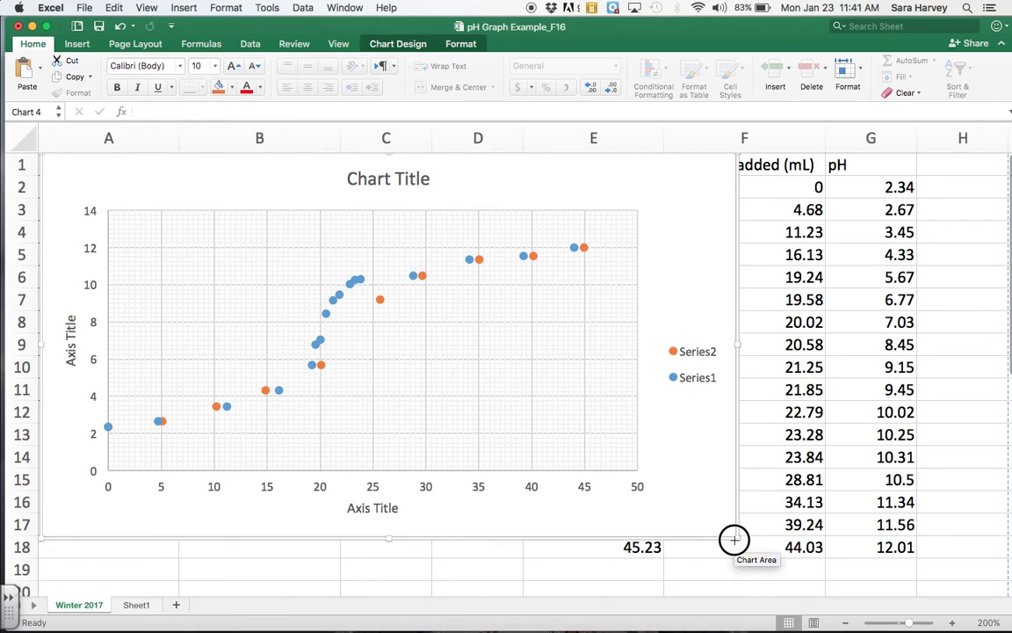
left_click_drag(734, 537, 922, 413)
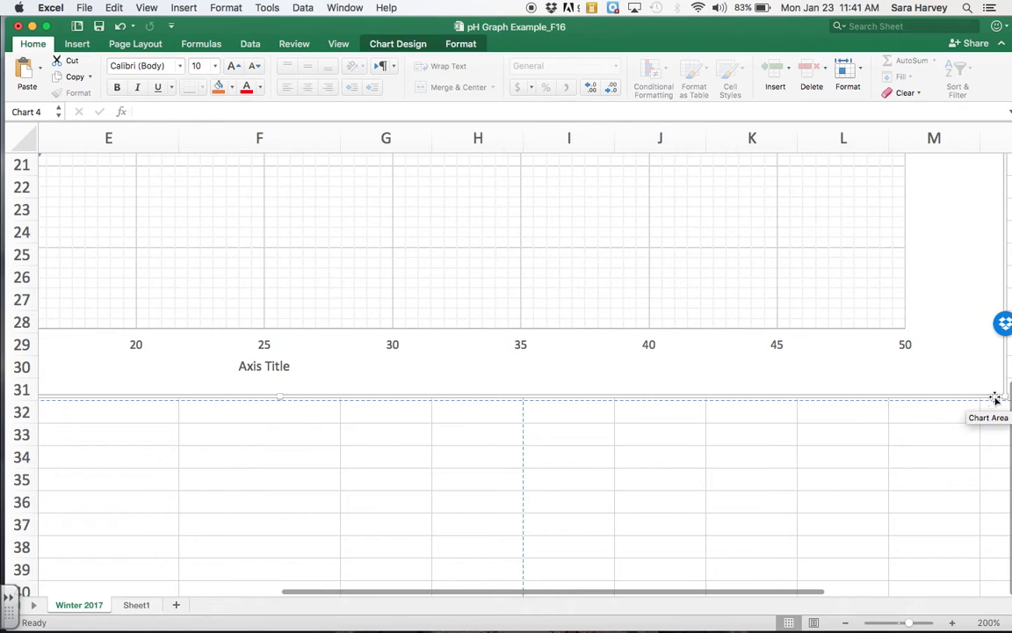
left_click_drag(1007, 400, 519, 398)
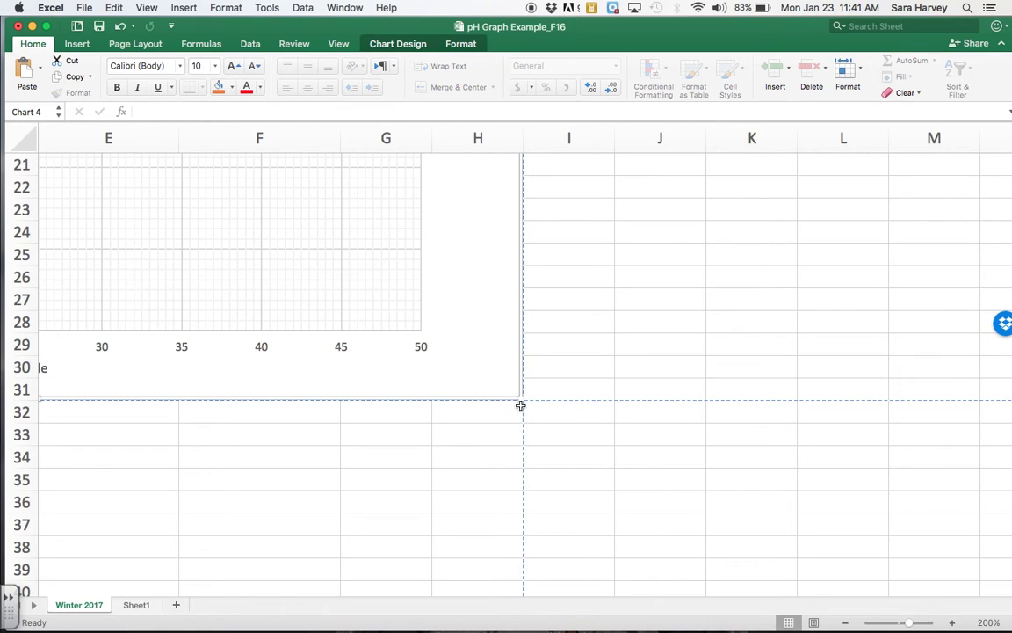
left_click(76, 5)
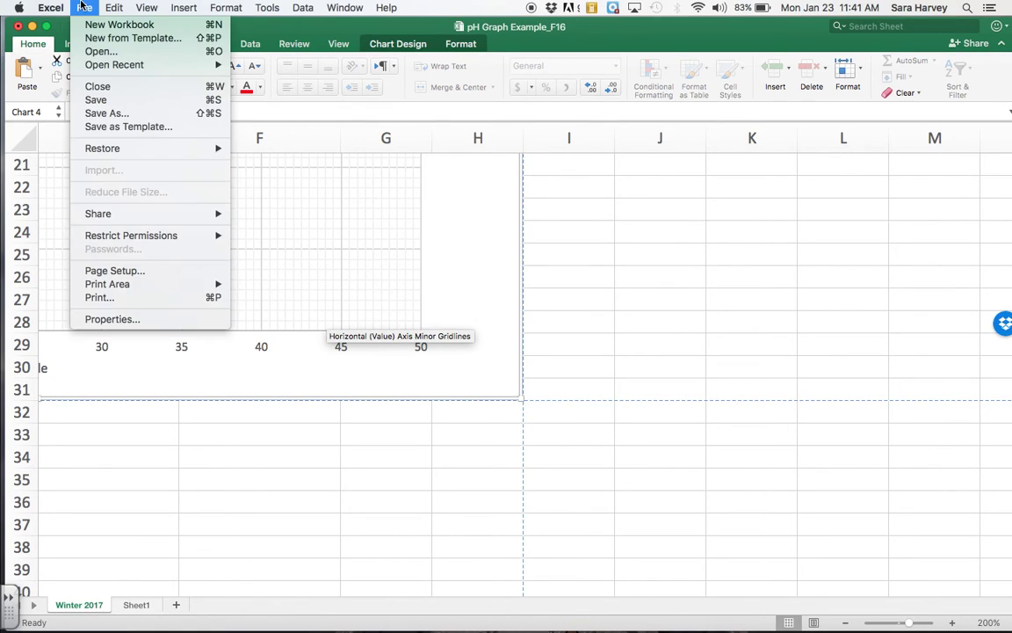
left_click(108, 301)
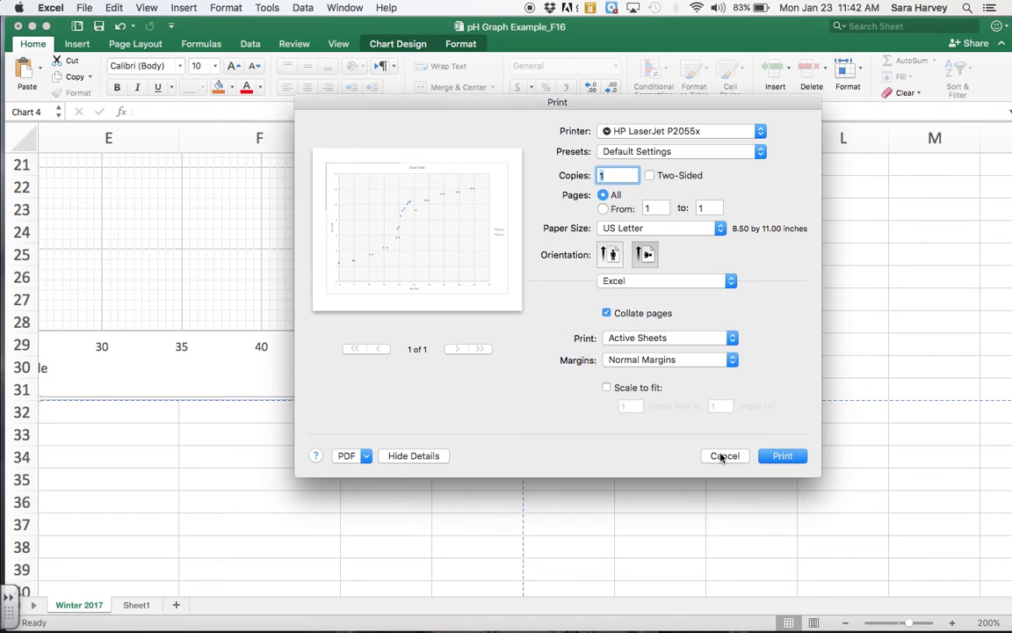
left_click(722, 456)
scroll(578, 366, "up", 6)
scroll(578, 366, "left", 4)
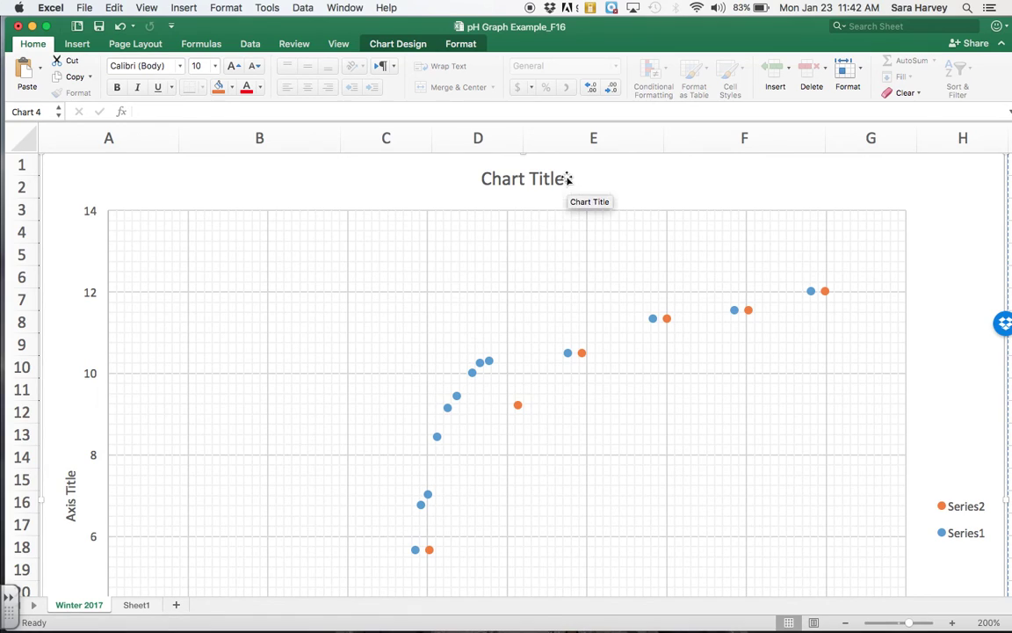
Step: Save the workbook with File > Save
left_click(85, 8)
left_click(102, 102)
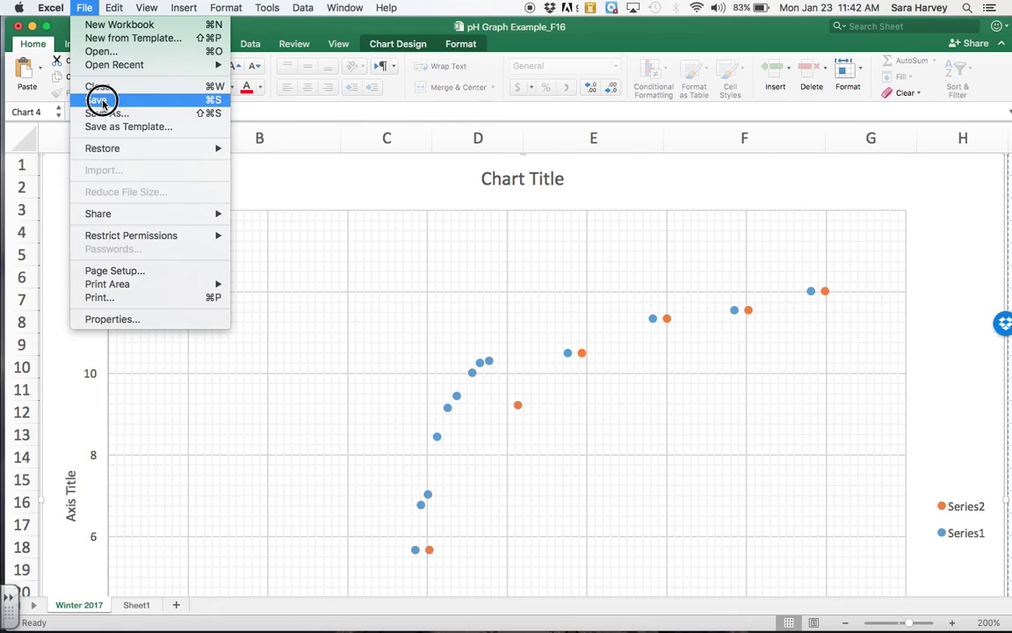